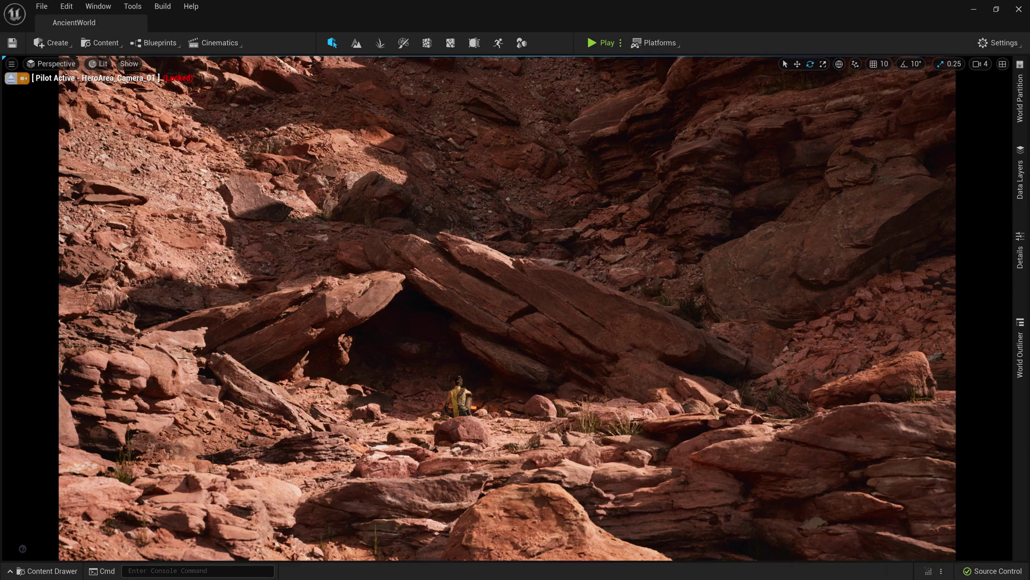
# Step: Place the monolith from the Presentation collection left of the cave, rotate it slightly, and show editor helpers
pyautogui.hotkey('ctrl', 'space')
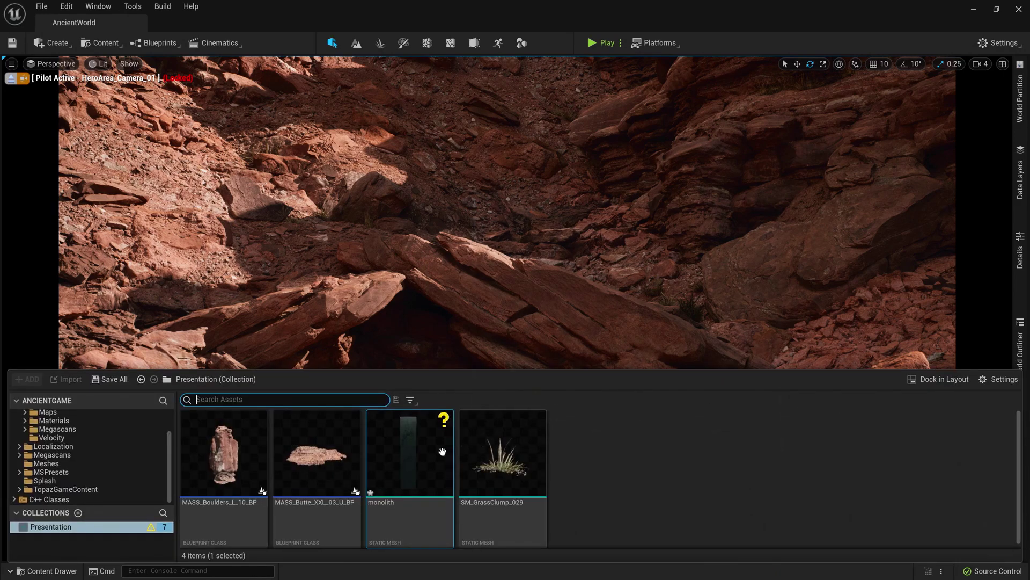
pyautogui.moveTo(443, 451); pyautogui.dragTo(223, 434)
pyautogui.moveTo(397, 418); pyautogui.dragTo(318, 463)
pyautogui.press('g')
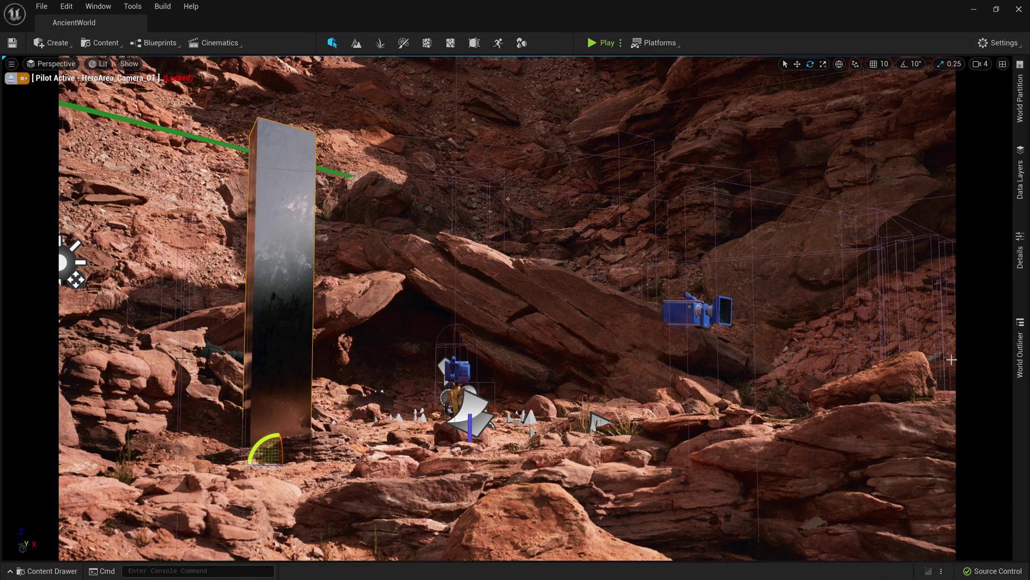
# Step: Restore the World Outliner and Details panels as docked tabs beside the viewport
pyautogui.rightClick(1023, 355)
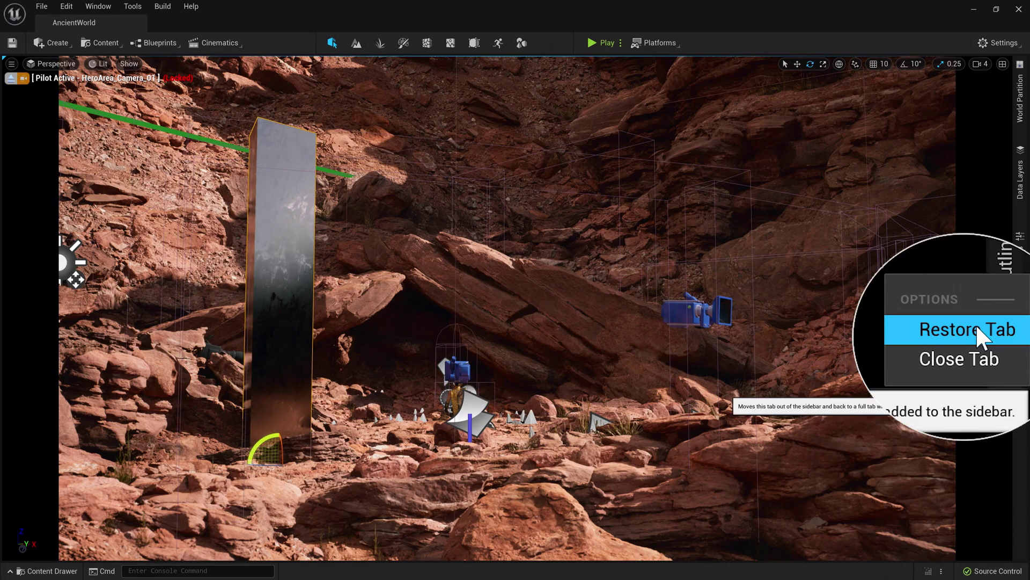
pyautogui.click(1007, 370)
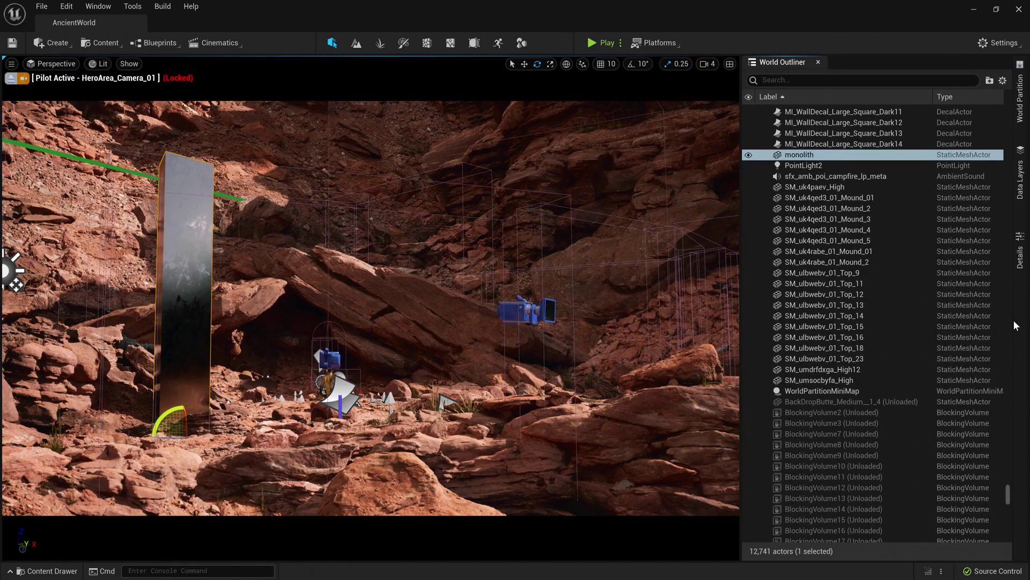
pyautogui.rightClick(1023, 267)
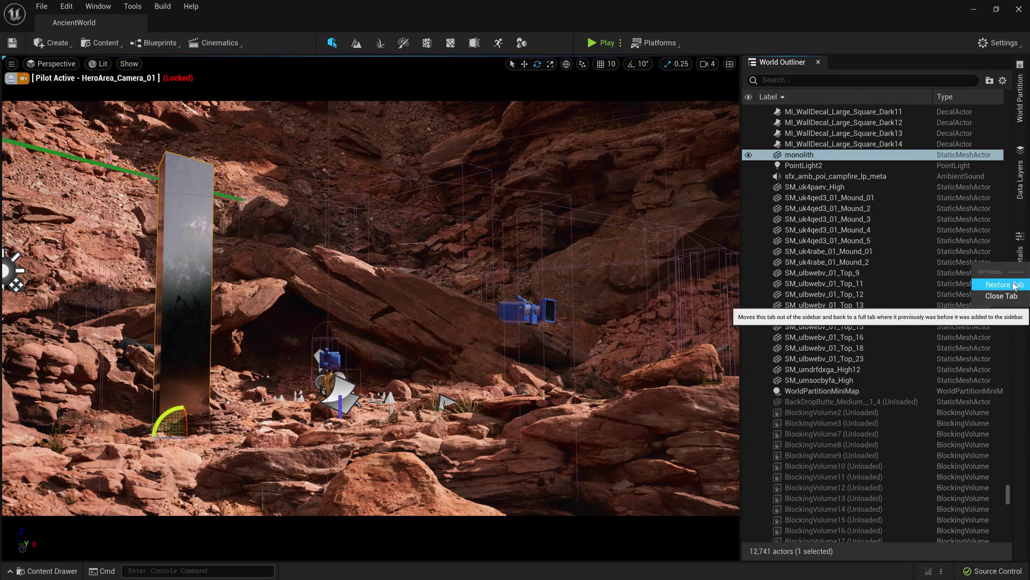
pyautogui.click(1015, 284)
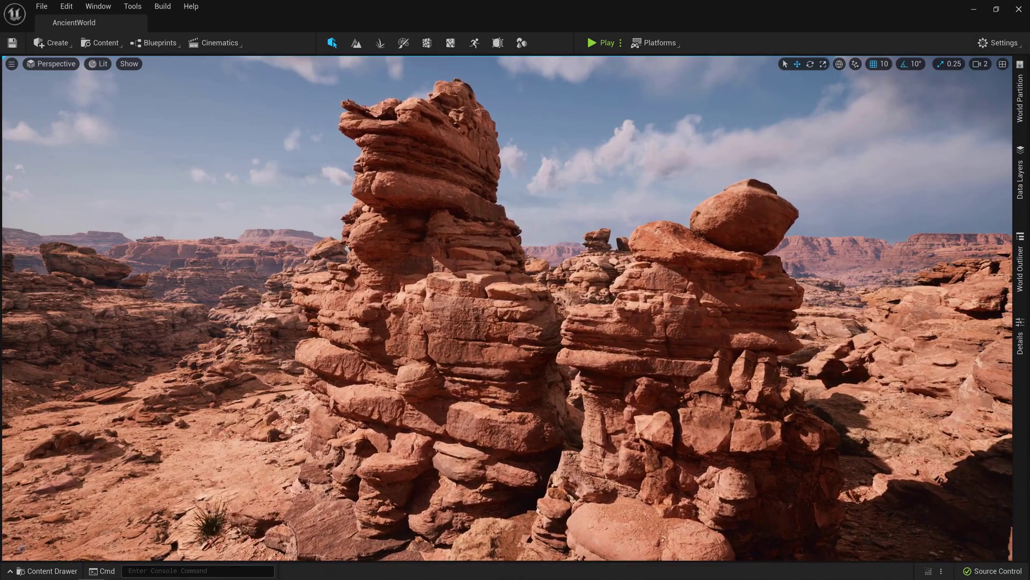
# Step: Preview the Nanite Triangles visualization, then return to Lit view mode
pyautogui.click(100, 63)
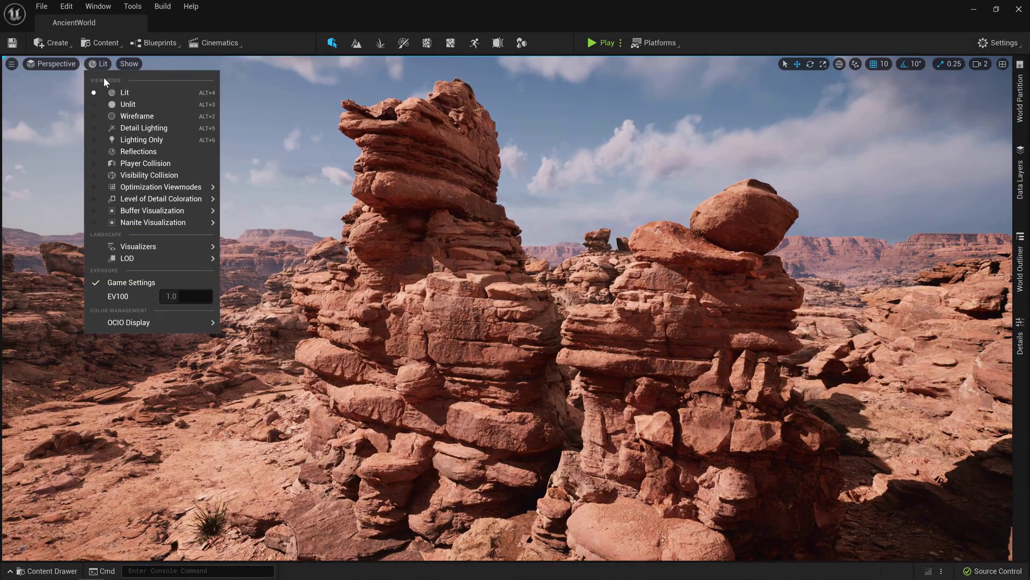
pyautogui.moveTo(161, 222)
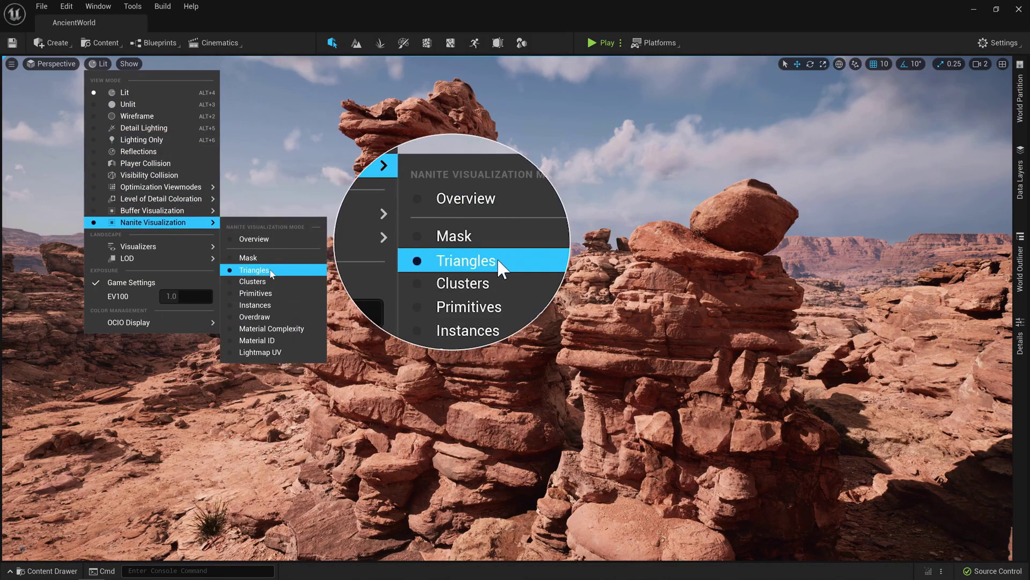
pyautogui.click(255, 270)
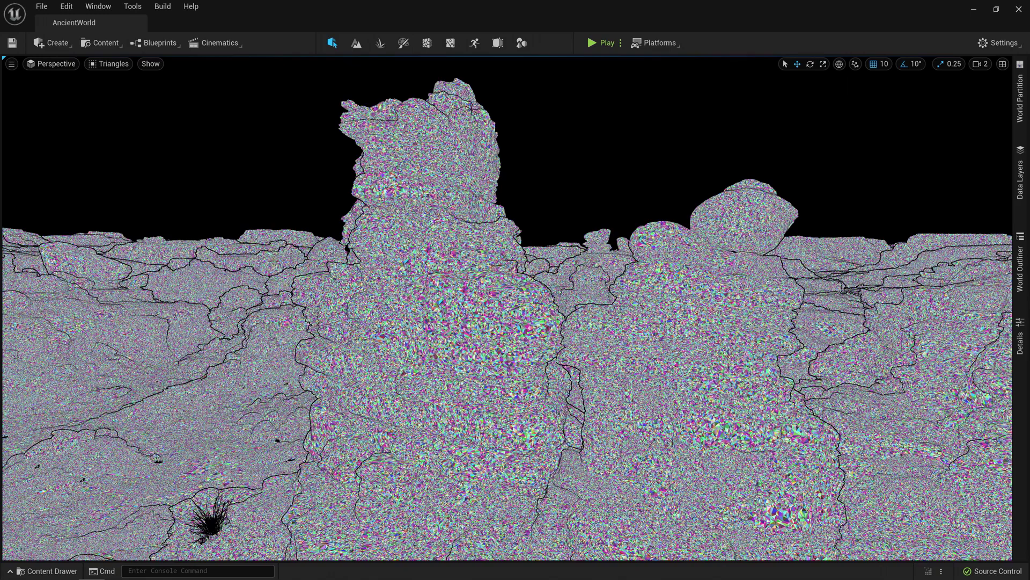
pyautogui.click(119, 63)
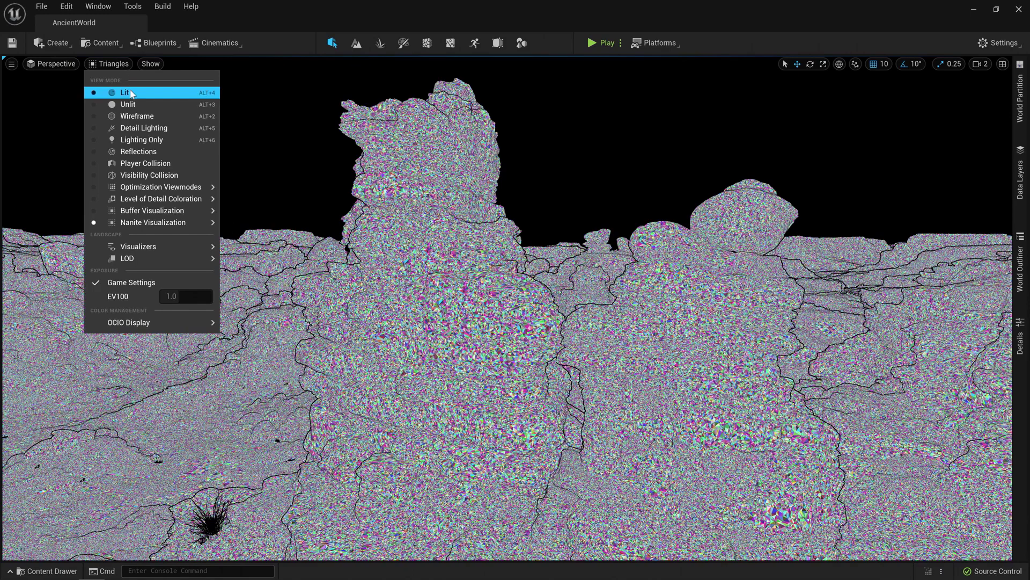
pyautogui.click(128, 91)
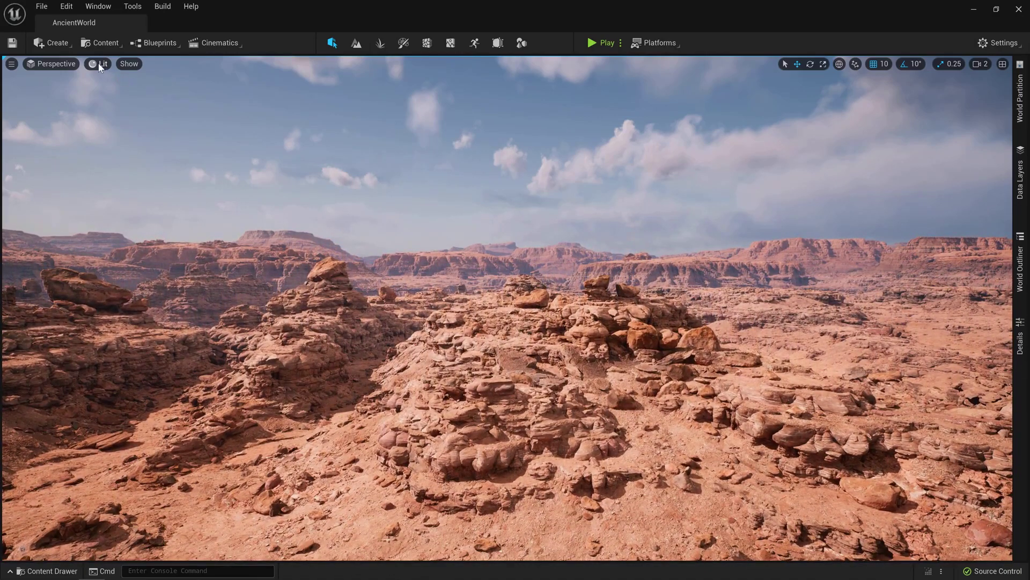
# Step: Switch to the Nanite Instances visualization and fly forward over the terrain
pyautogui.click(100, 65)
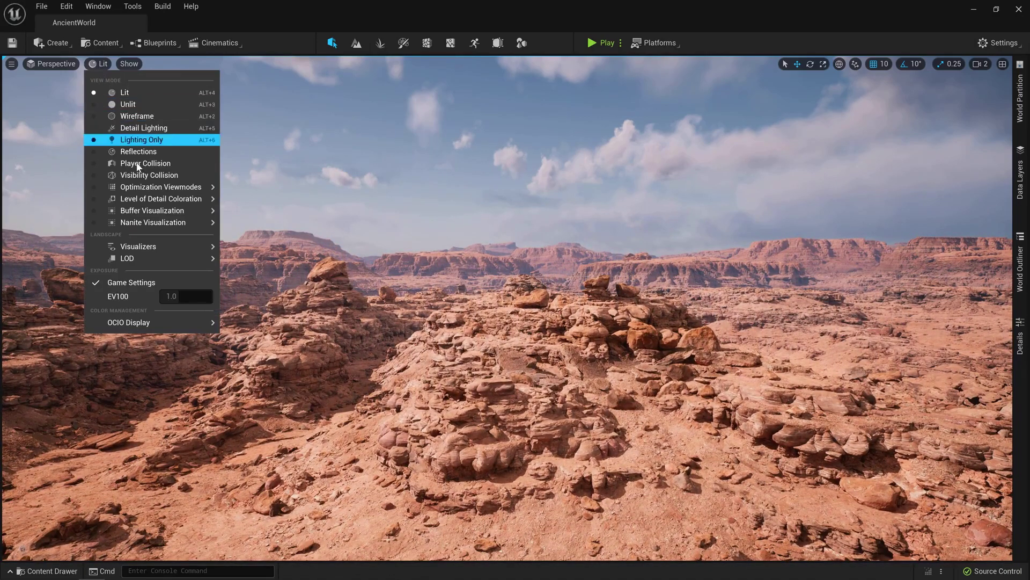
pyautogui.moveTo(147, 223)
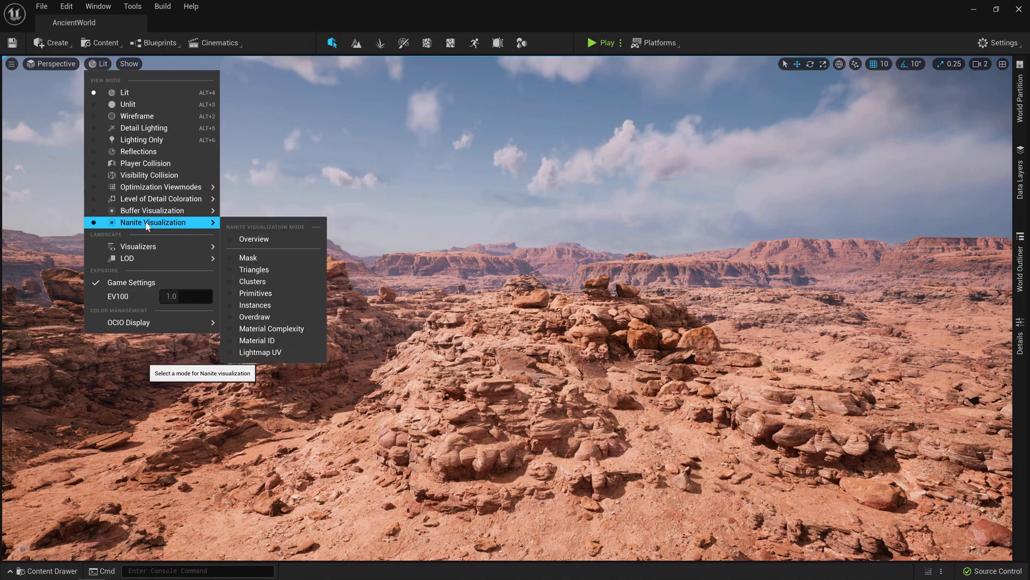
pyautogui.click(263, 305)
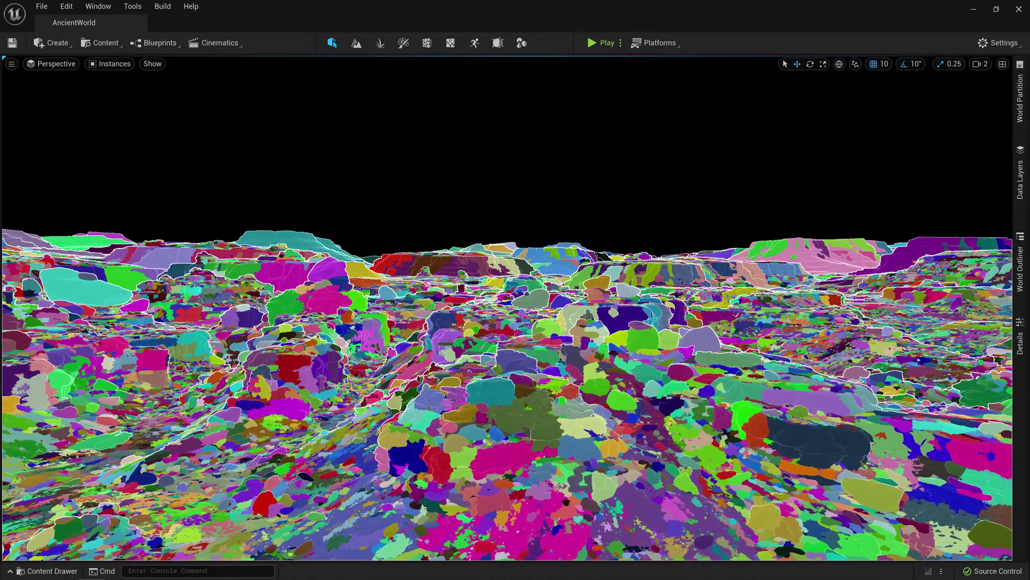
pyautogui.press('w')
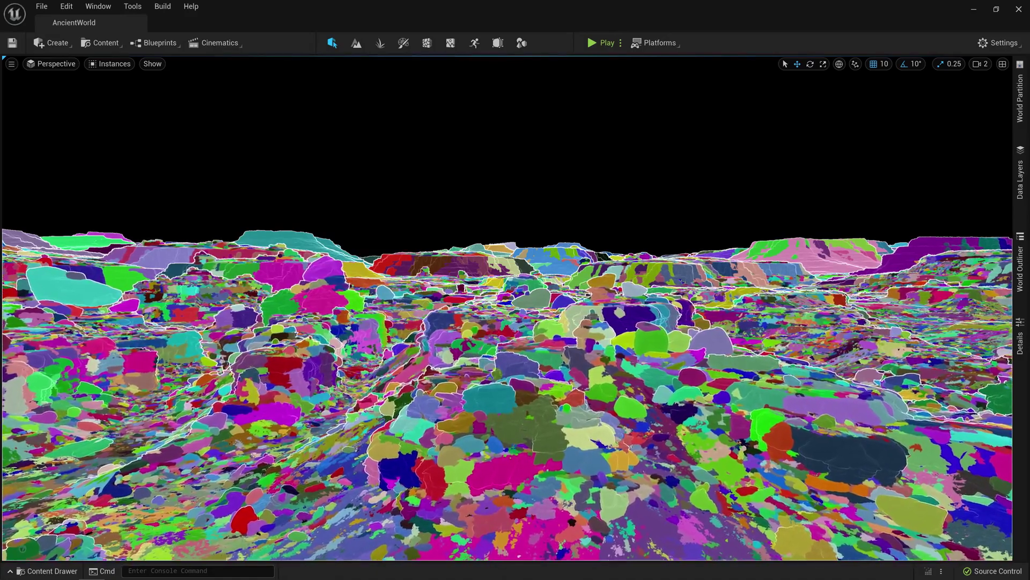
pyautogui.press('w')
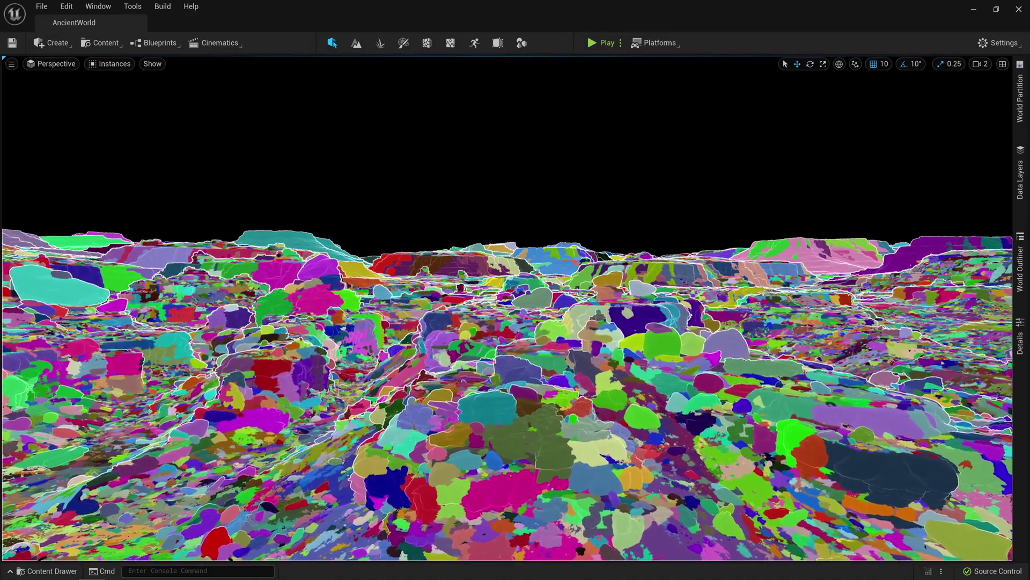
pyautogui.press('w')
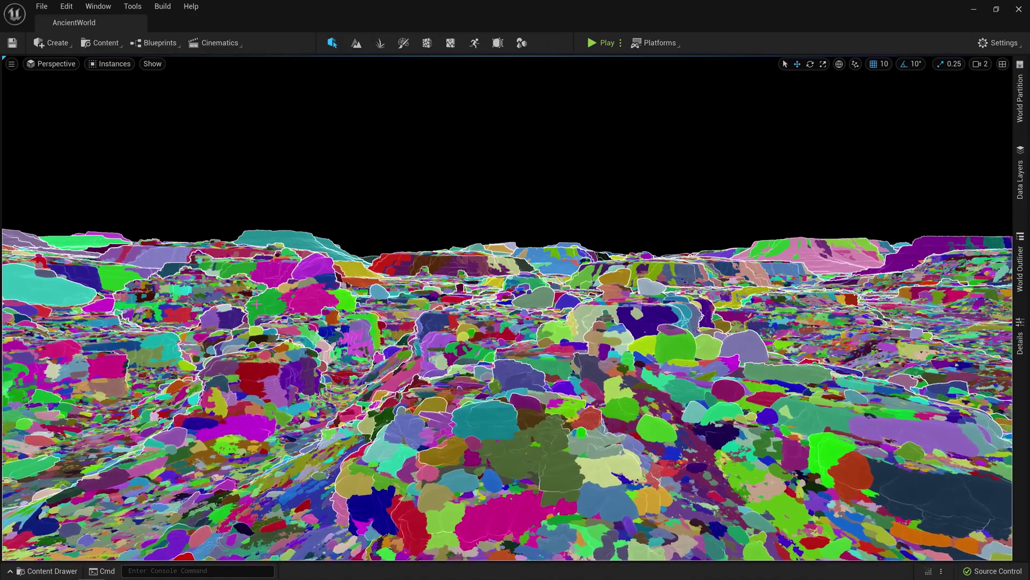
pyautogui.press('w')
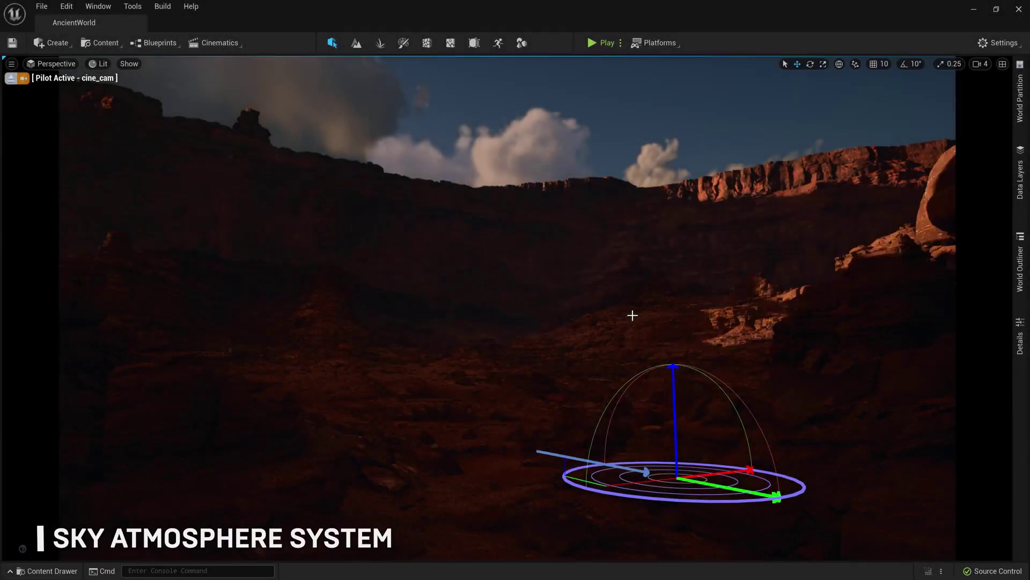
# Step: Rotate the directional light with Ctrl+L and edit SkyAtmosphere_CF's Rayleigh and Mie Scattering Scale
pyautogui.hotkey('ctrl', 'l')
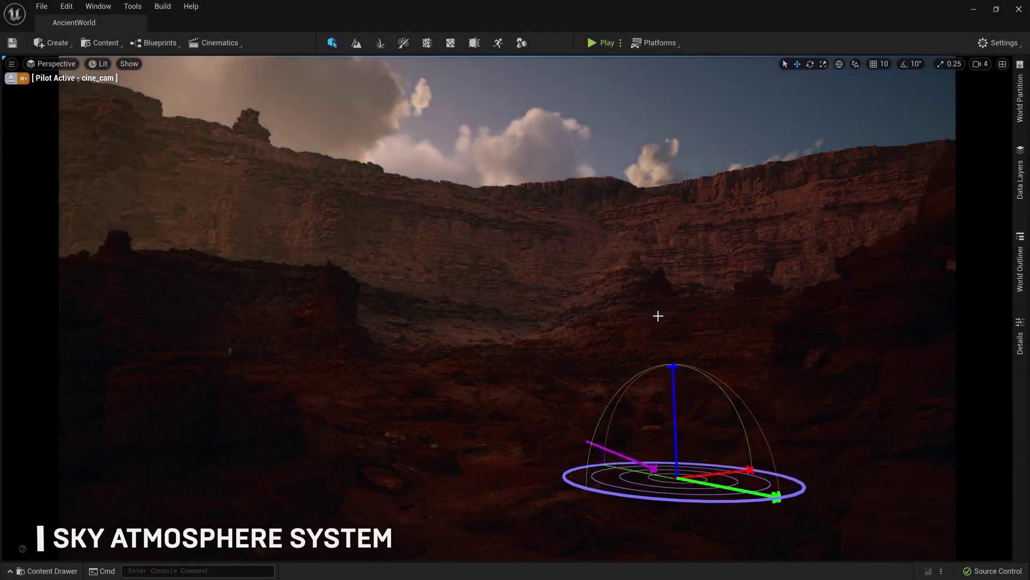
pyautogui.hotkey('ctrl', 'l')
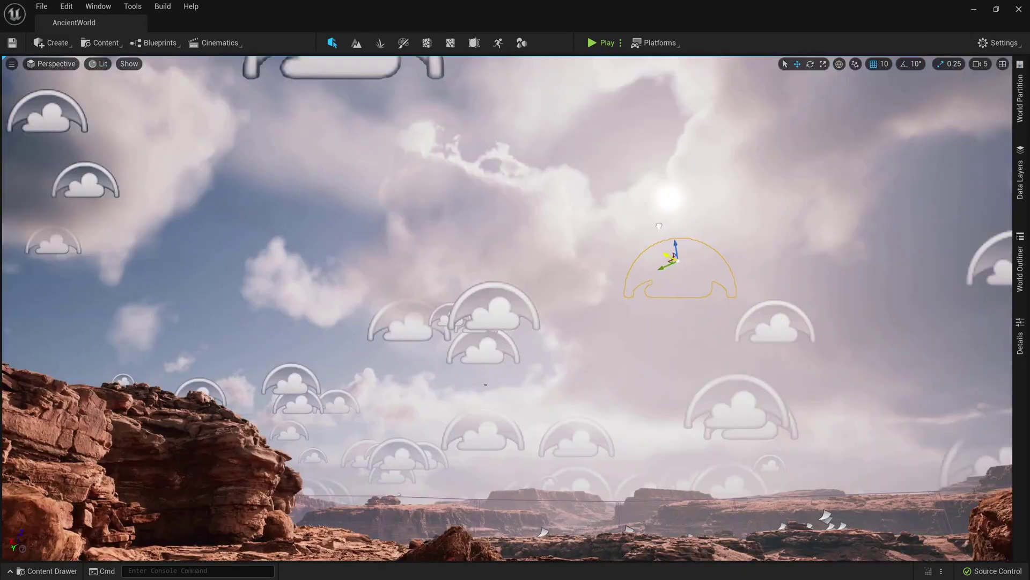
pyautogui.hotkey('ctrl', 'l')
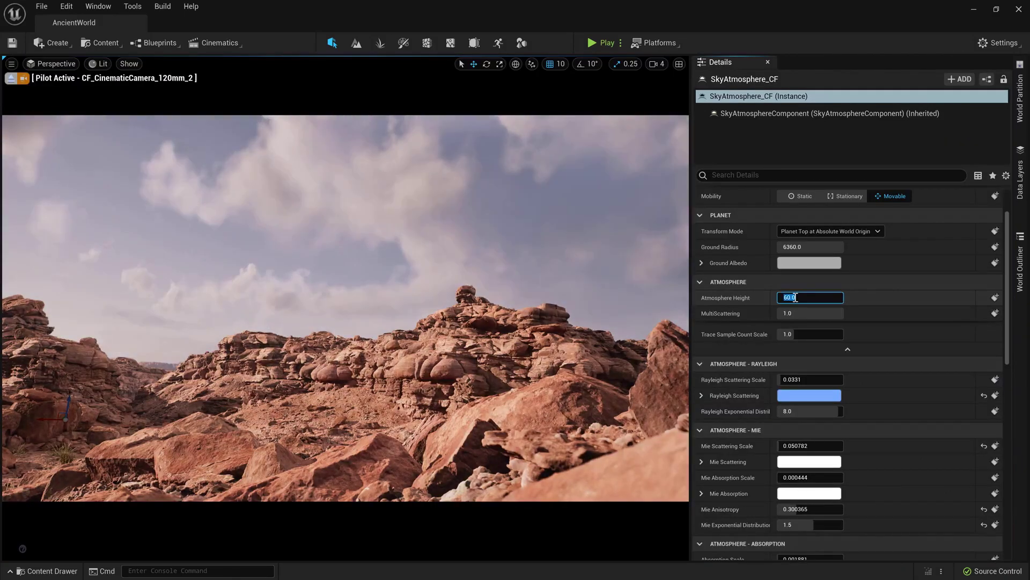
pyautogui.click(811, 379)
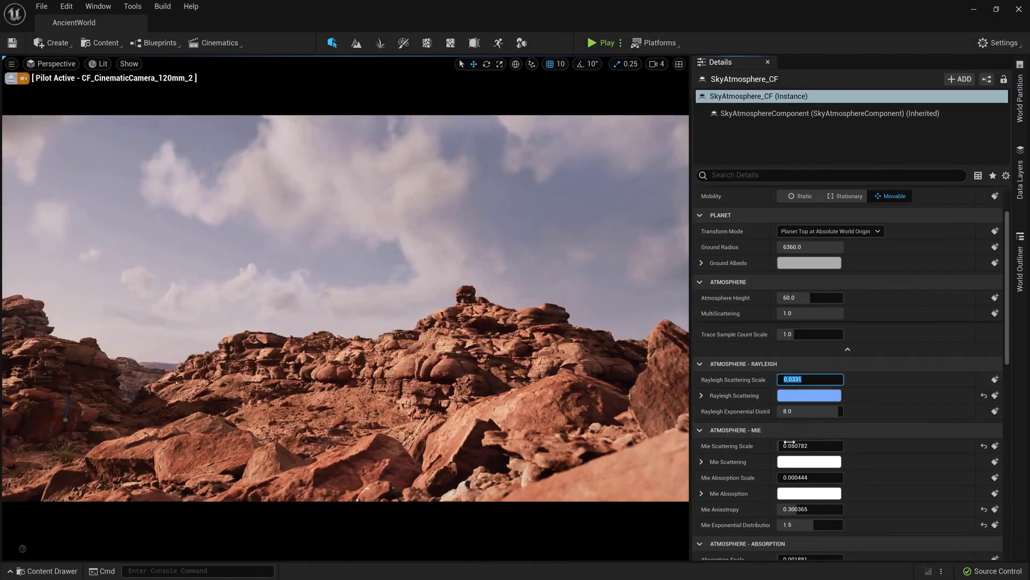
pyautogui.click(789, 445)
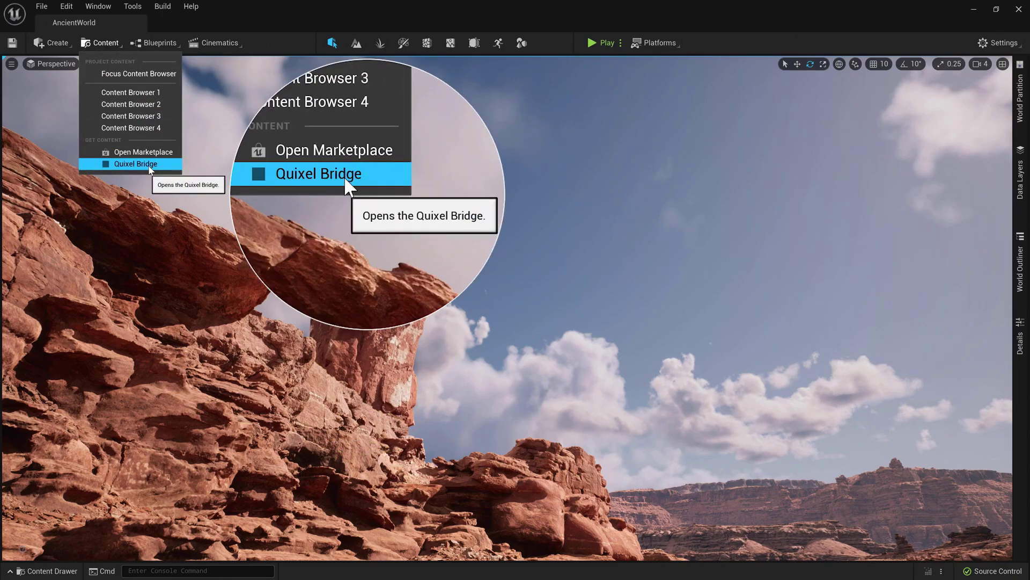
# Step: In Quixel Bridge, search collections for 'utah' and open Canyons of Utah
pyautogui.click(149, 169)
pyautogui.scroll(-8, 186, 343)
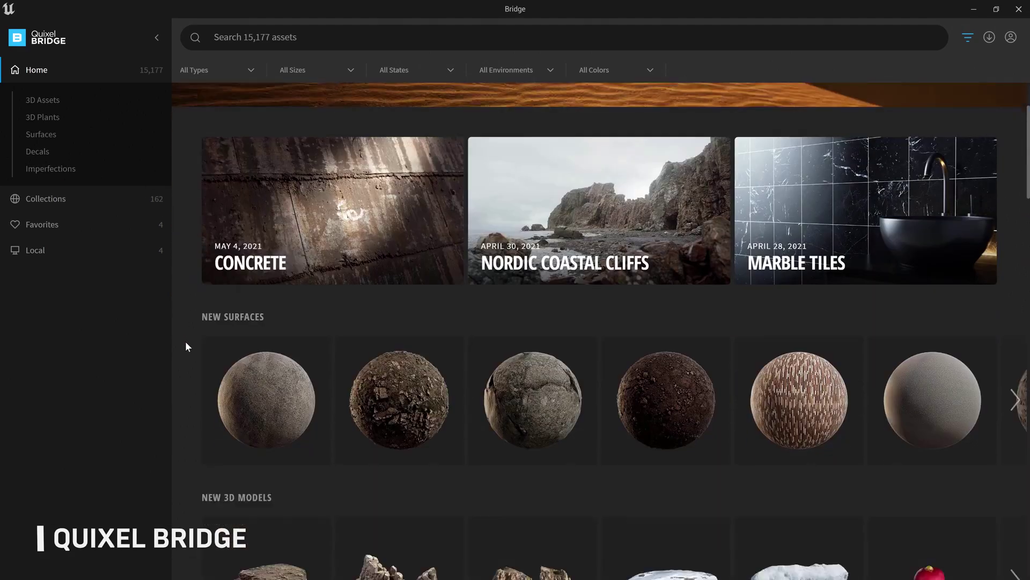
pyautogui.scroll(-15, 186, 349)
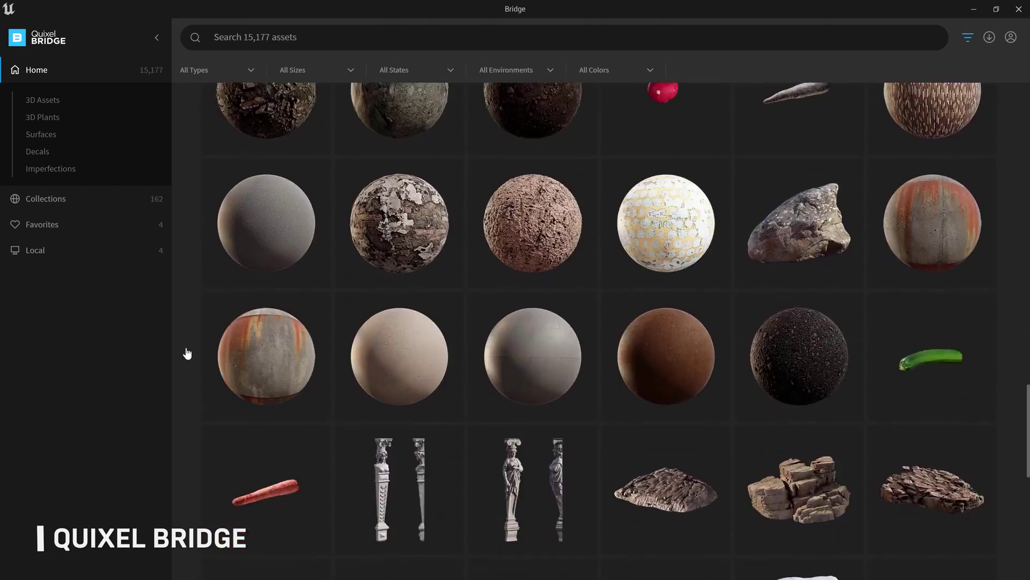
pyautogui.click(69, 202)
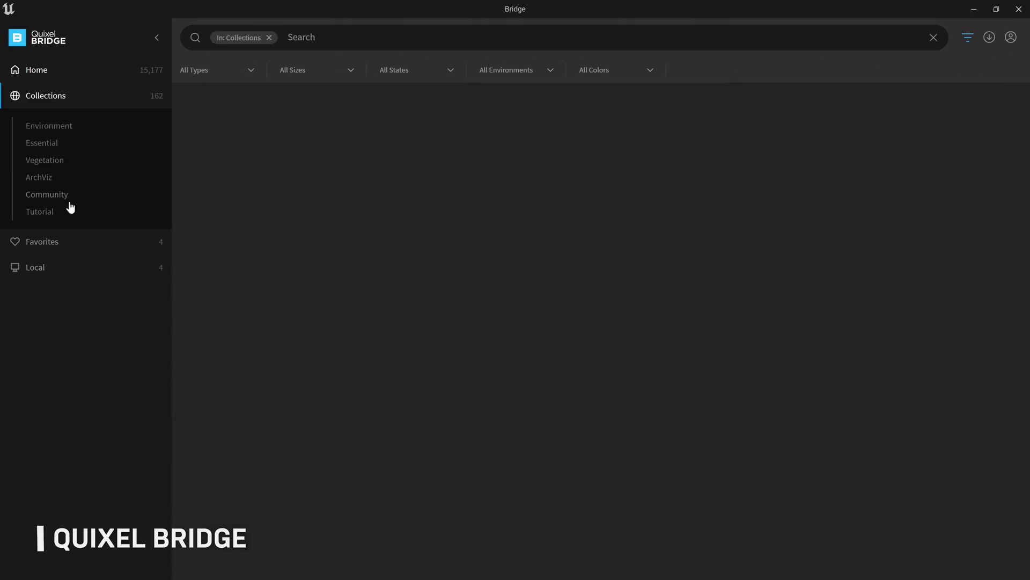
pyautogui.scroll(-20, 184, 345)
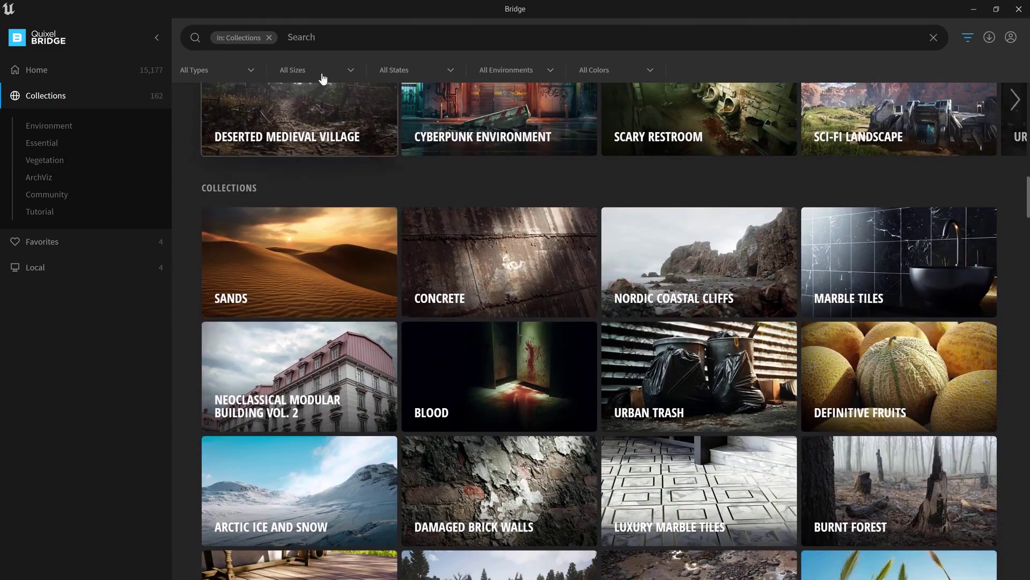
pyautogui.click(325, 36)
pyautogui.write('utah')
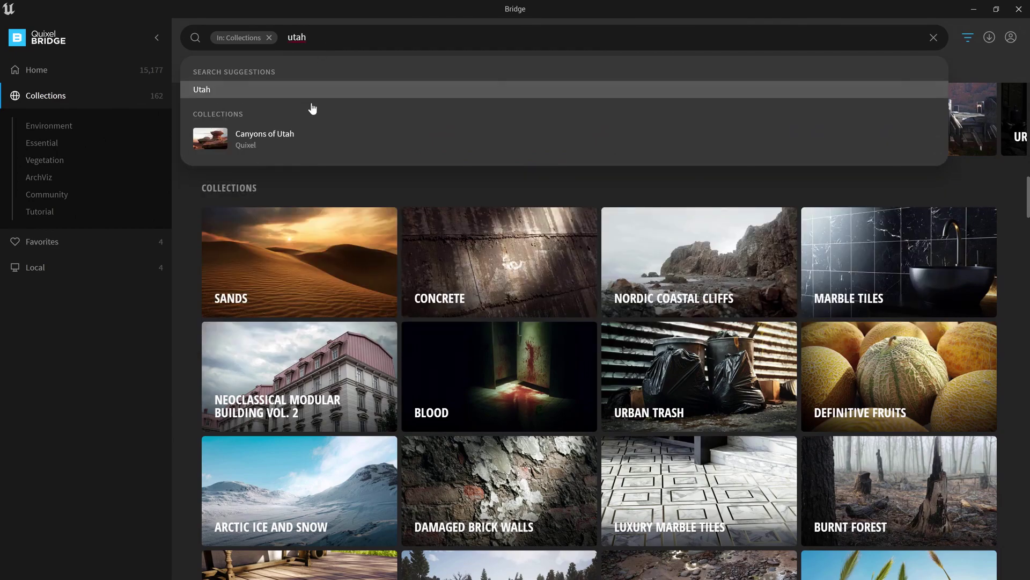
pyautogui.click(300, 134)
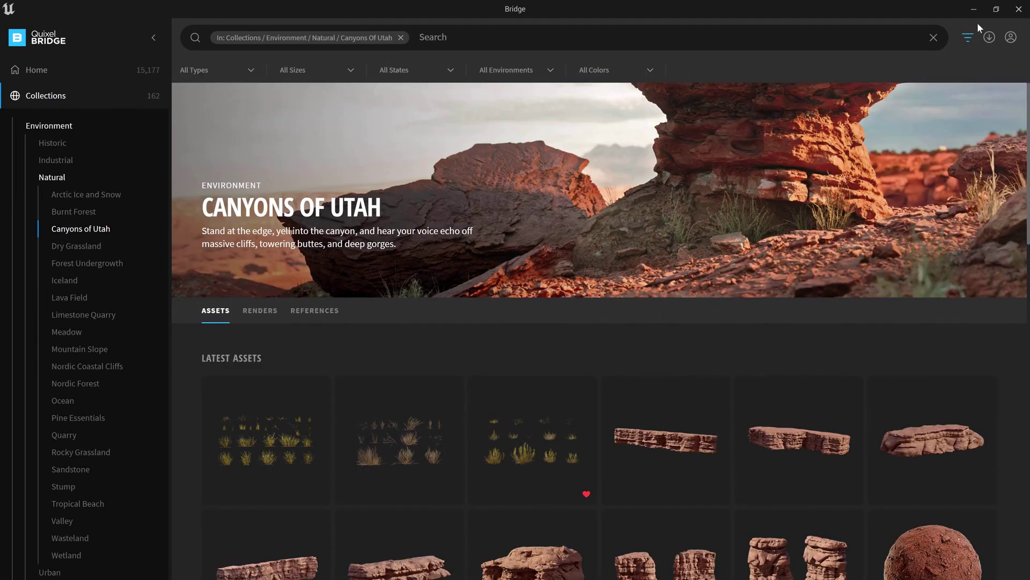
# Step: Drag a red rock from the collection into the AncientWorld level and minimize Bridge
pyautogui.click(996, 11)
pyautogui.scroll(-5, 532, 295)
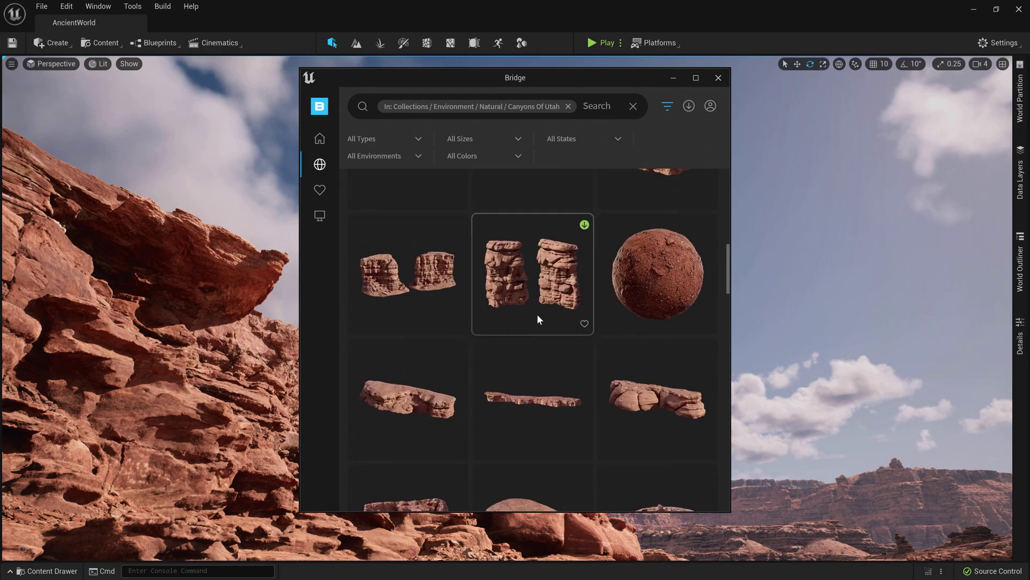
pyautogui.scroll(-10, 538, 317)
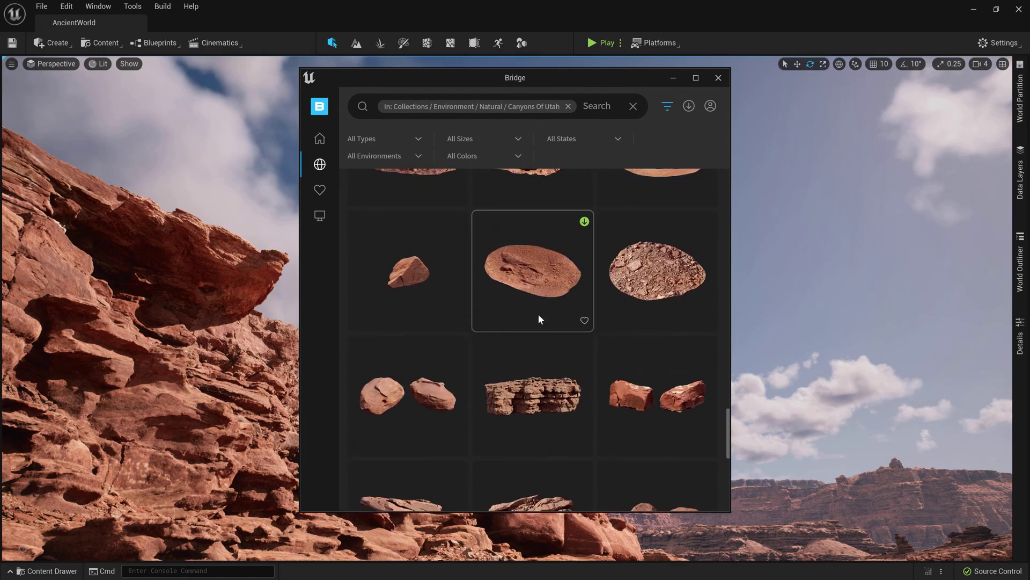
pyautogui.scroll(-10, 540, 318)
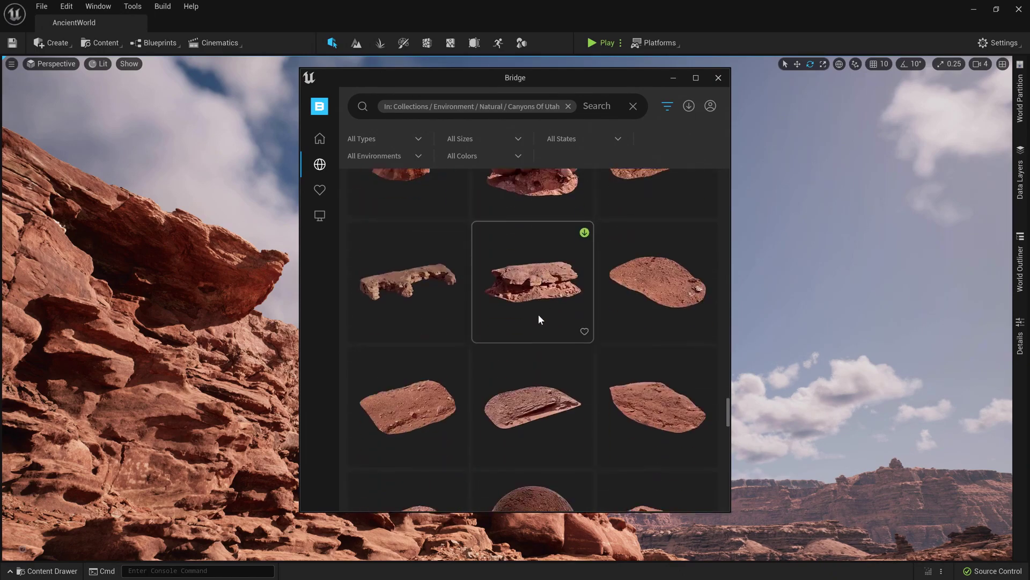
pyautogui.scroll(-5, 539, 318)
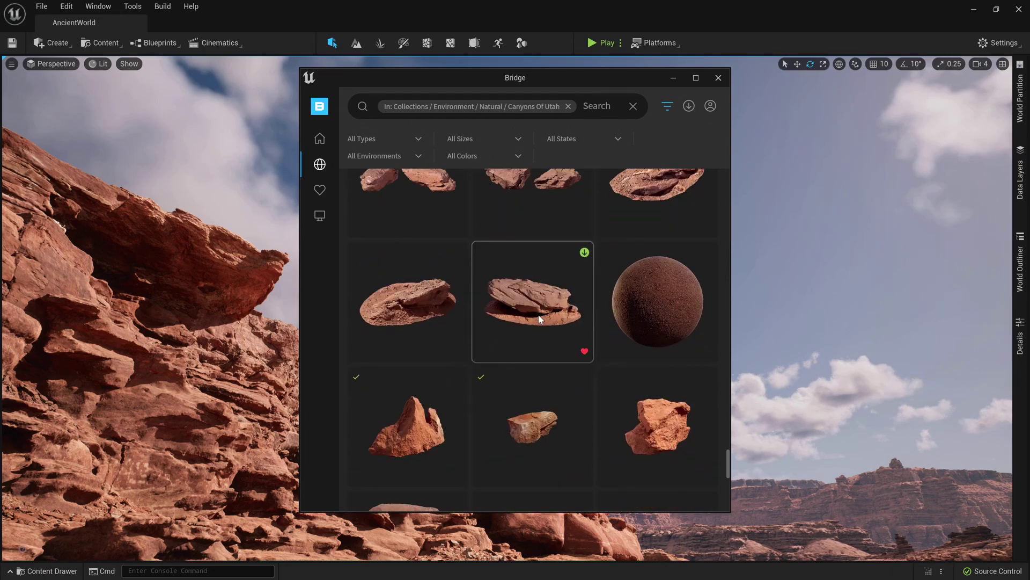
pyautogui.moveTo(414, 420); pyautogui.dragTo(797, 288)
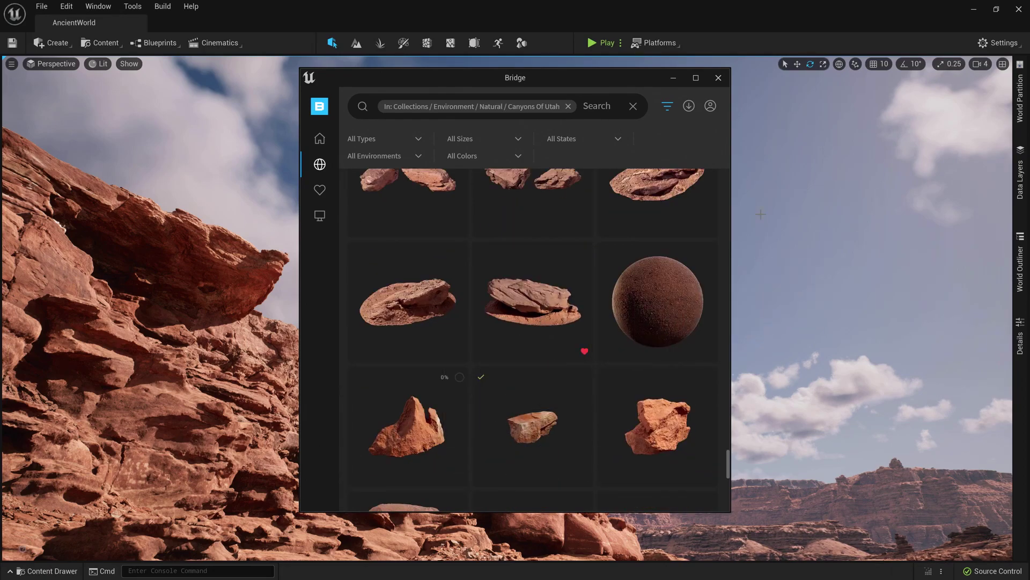
pyautogui.click(673, 78)
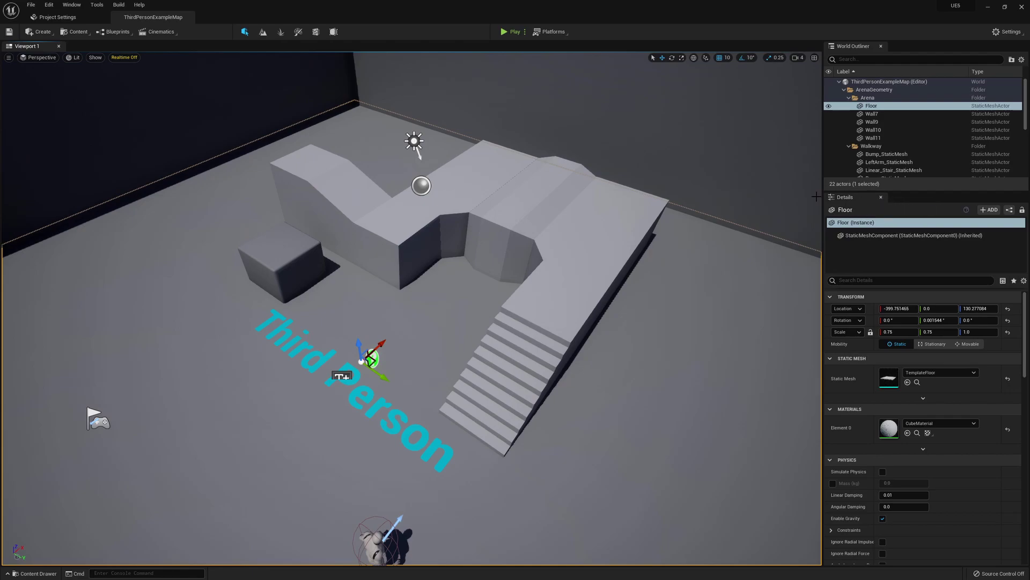
# Step: Toggle the Content Drawer open, closed and open again, ending on the Geometry folder
pyautogui.hotkey('ctrl', 'space')
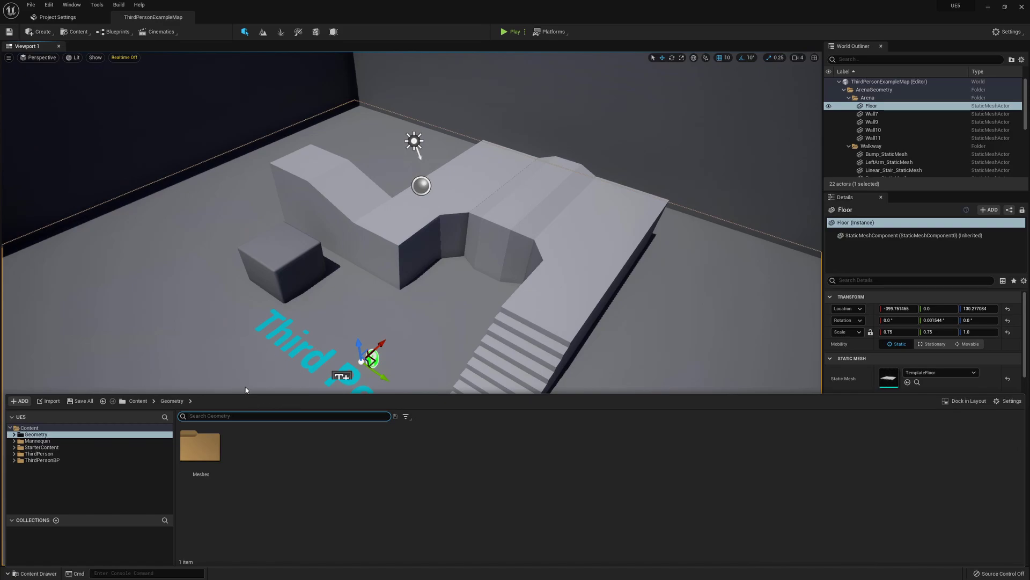
pyautogui.hotkey('ctrl', 'space')
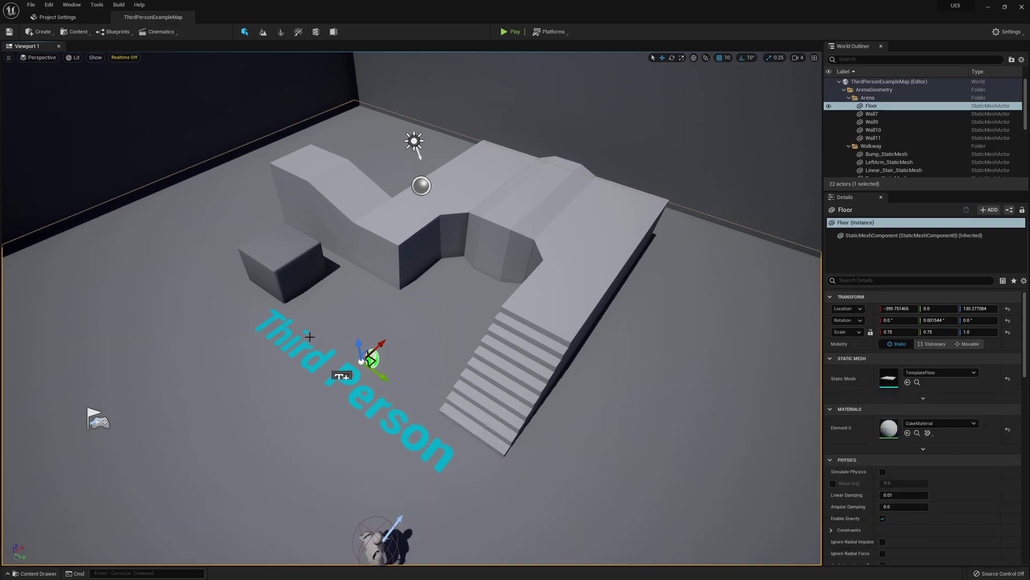
pyautogui.hotkey('ctrl', 'space')
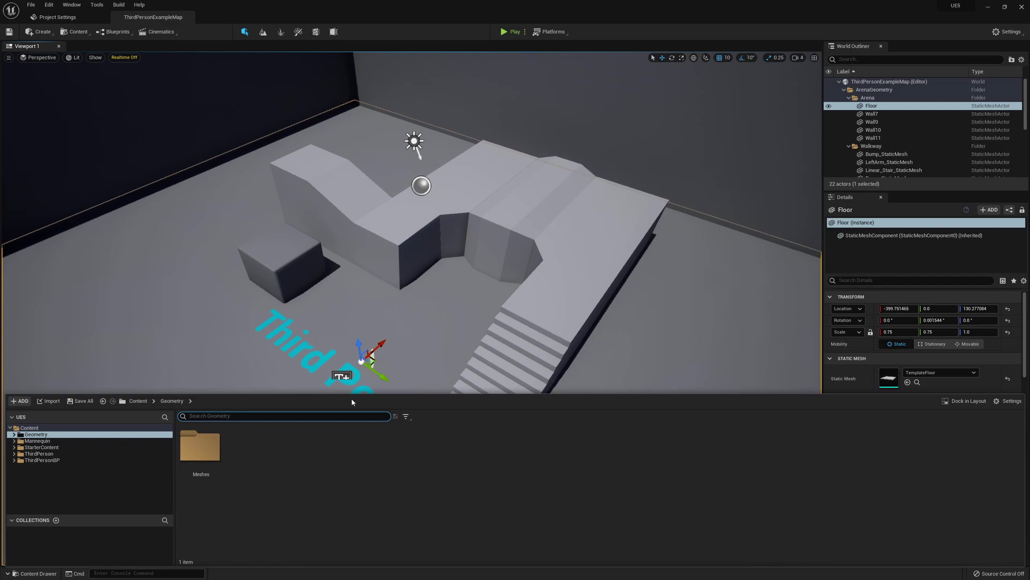
# Step: Dock the Content Drawer into the editor layout as a permanent Content Browser
pyautogui.click(965, 401)
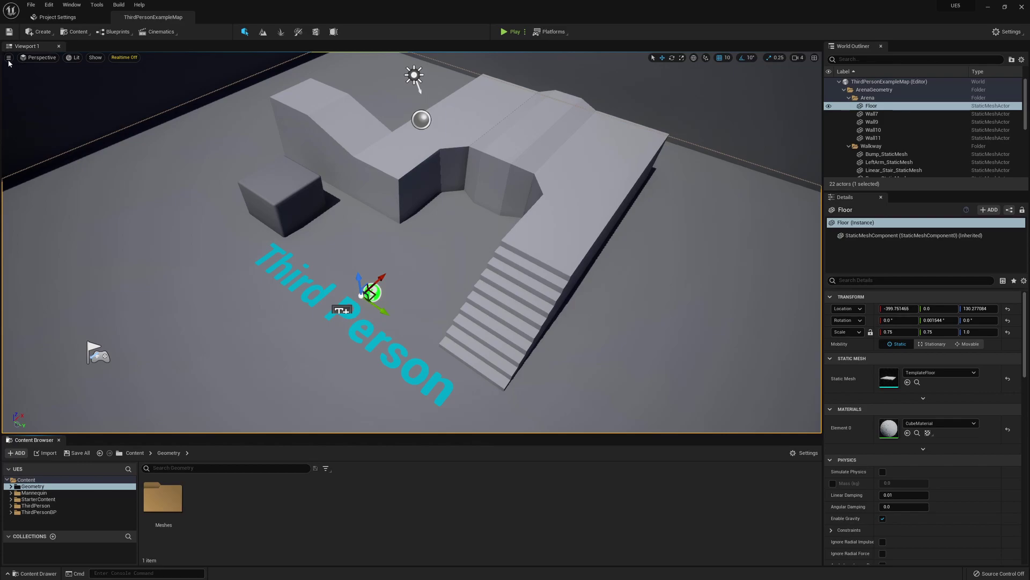
# Step: Add the Place Actors panel from the Window menu and narrow it to widen the viewport
pyautogui.click(75, 7)
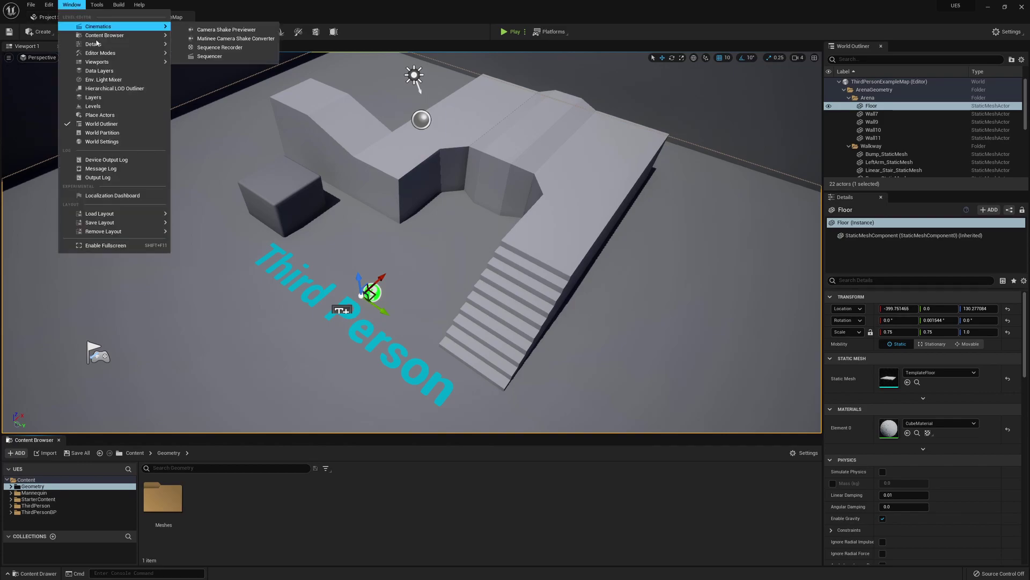
pyautogui.click(109, 116)
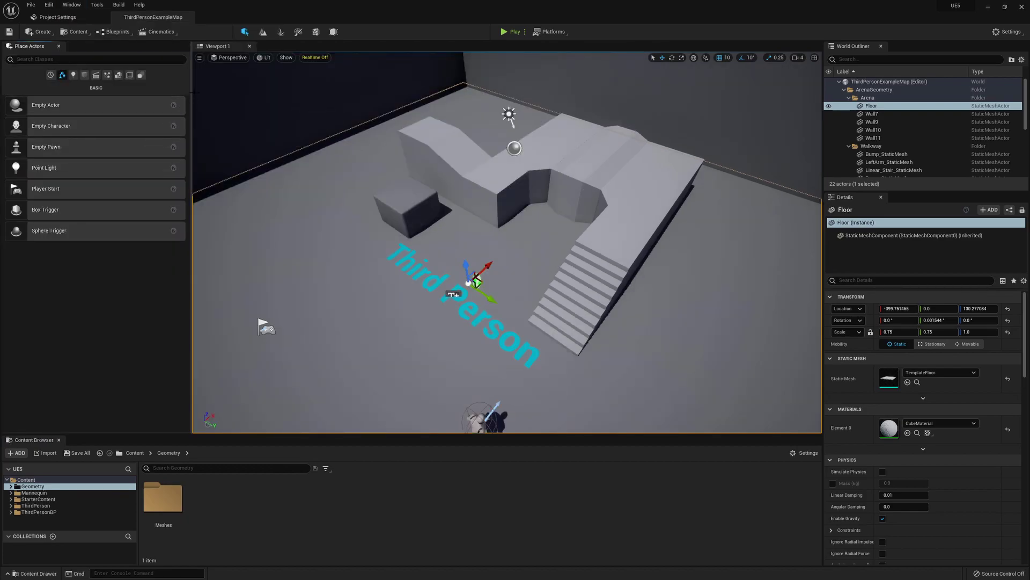
pyautogui.moveTo(191, 79); pyautogui.dragTo(141, 76)
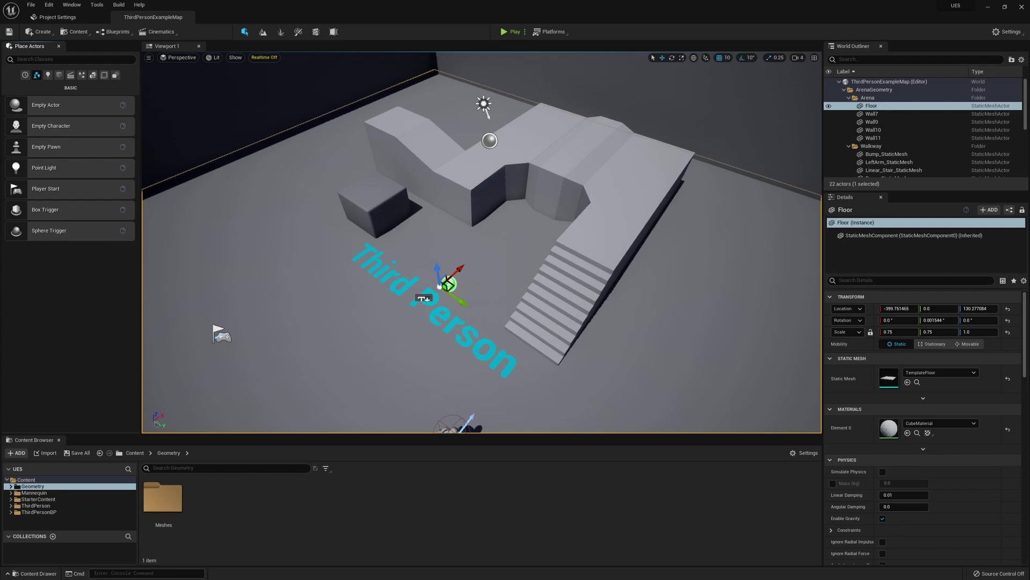
pyautogui.click(510, 33)
pyautogui.press('Escape')
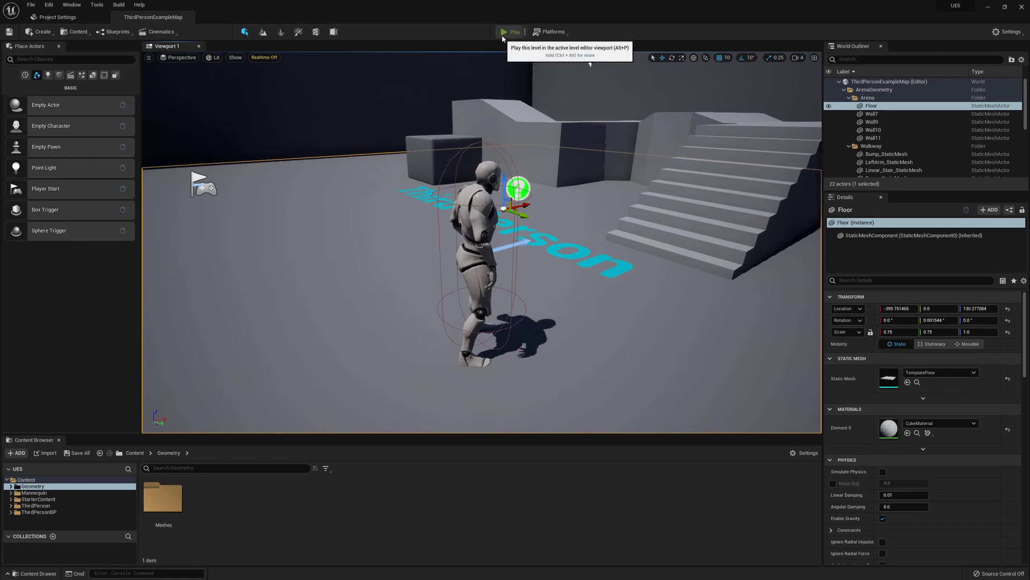
pyautogui.click(501, 34)
pyautogui.press('w')
pyautogui.press('w')
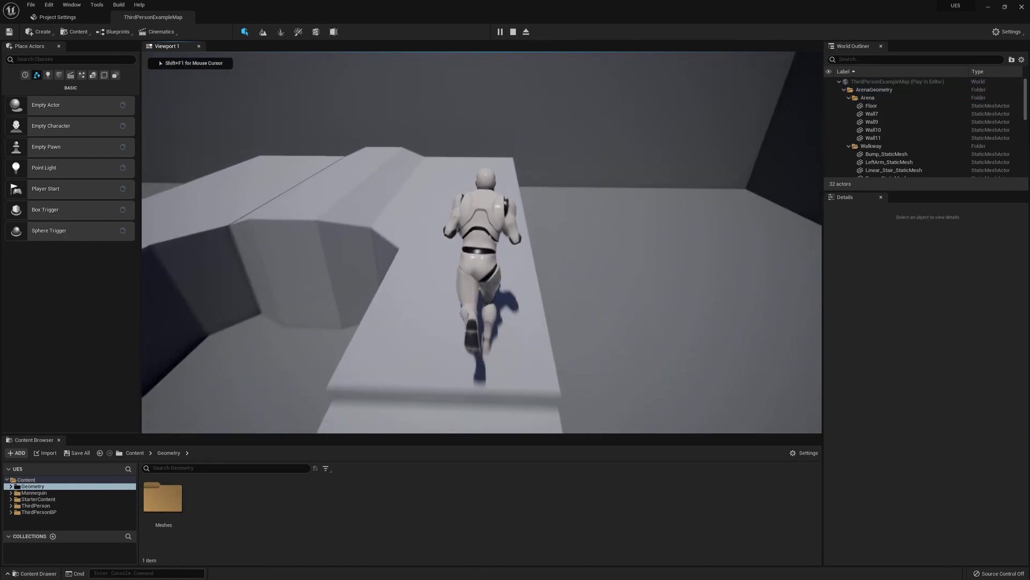
pyautogui.press('w')
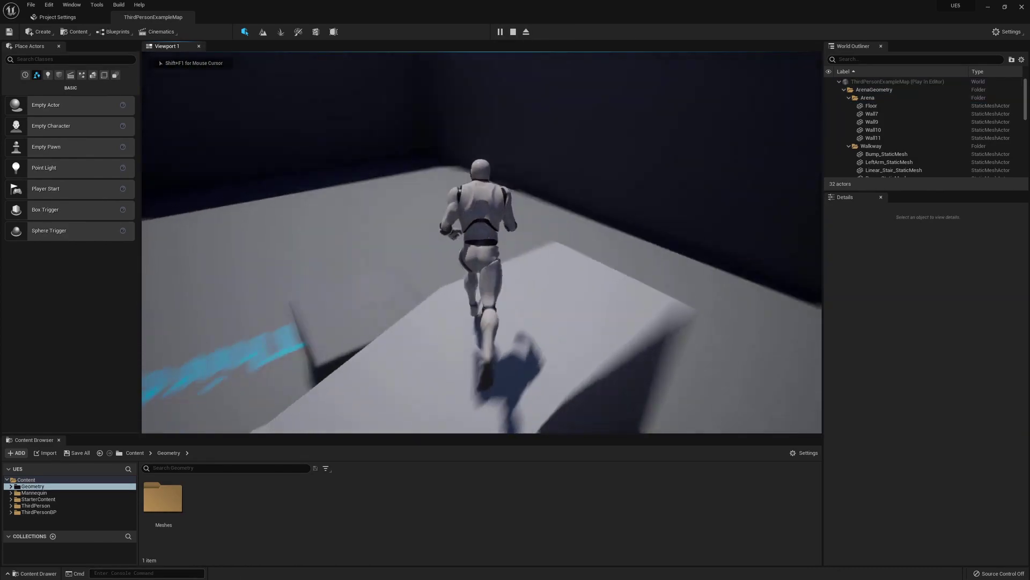
pyautogui.press('w')
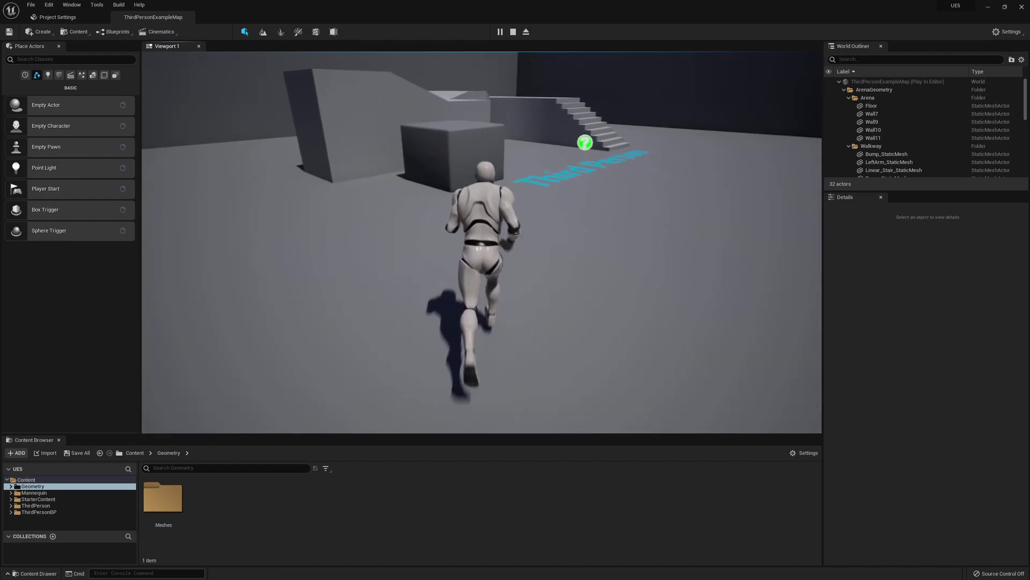
pyautogui.press('w')
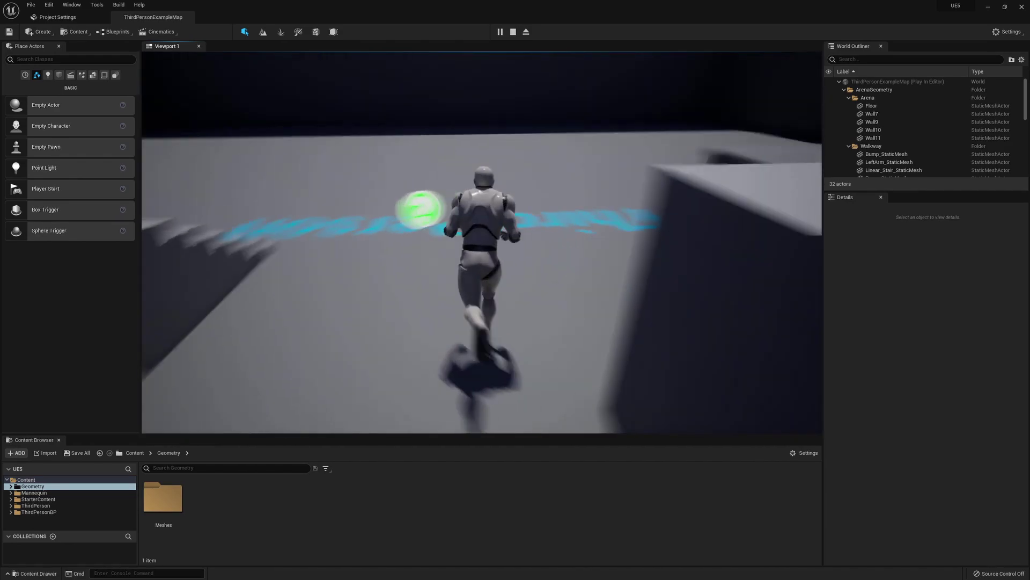
pyautogui.press('w')
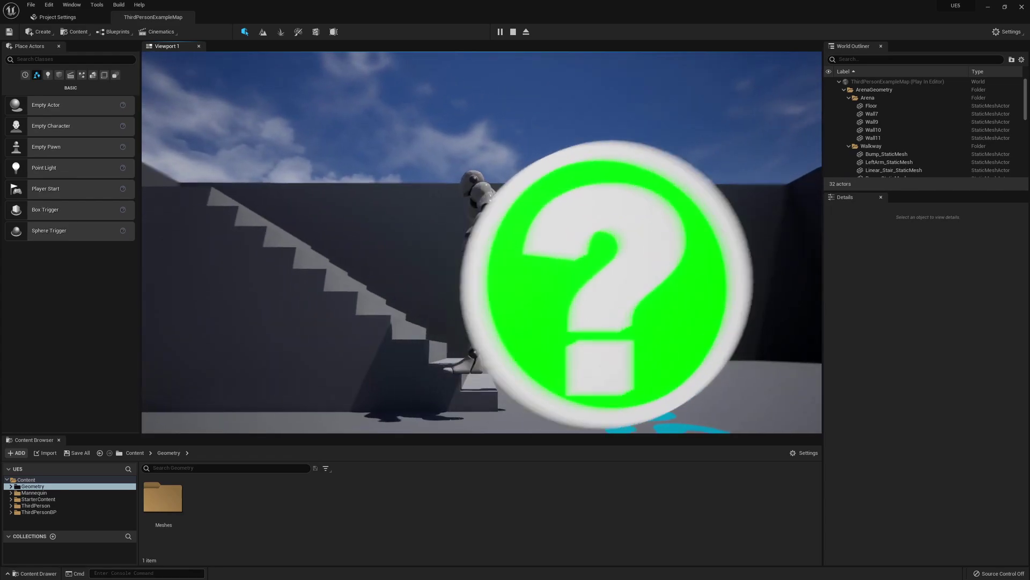
pyautogui.press('w')
pyautogui.press('w')
pyautogui.press('w')
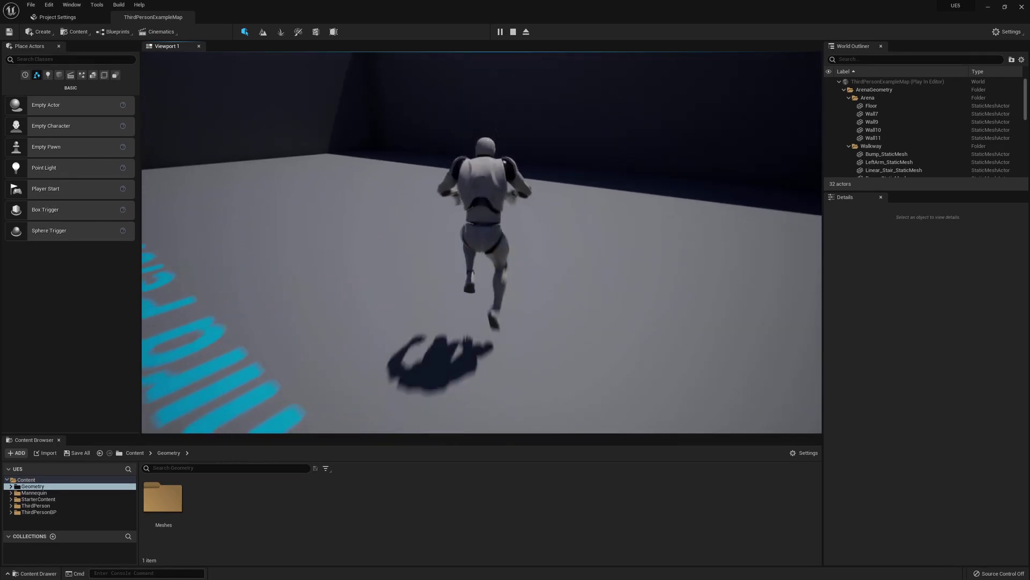
pyautogui.press('w')
# Step: Stop playing and browse the Content Browser to the ThirdPerson Meshes folder
pyautogui.press('Escape')
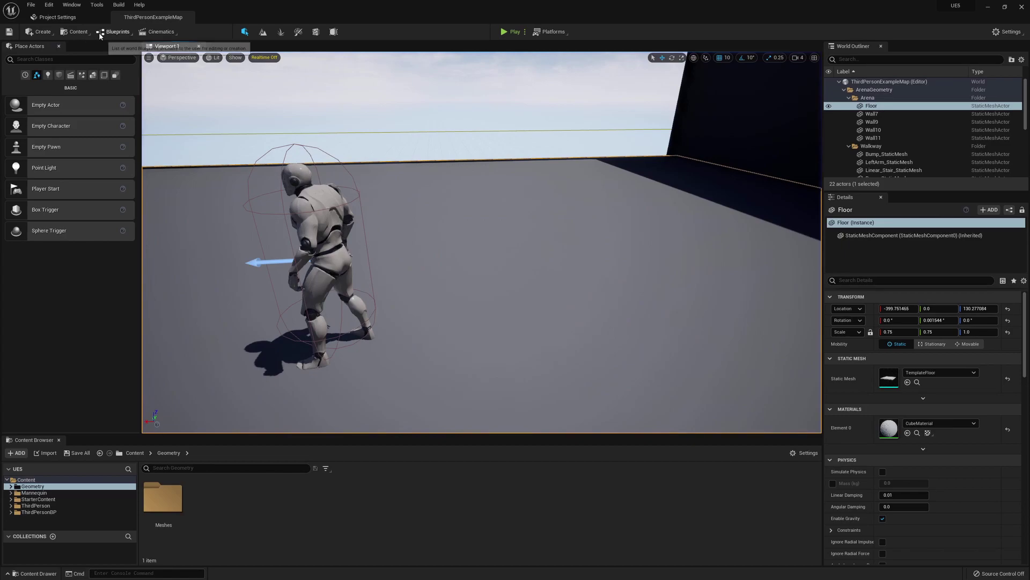
pyautogui.click(114, 32)
pyautogui.press('Escape')
pyautogui.click(41, 498)
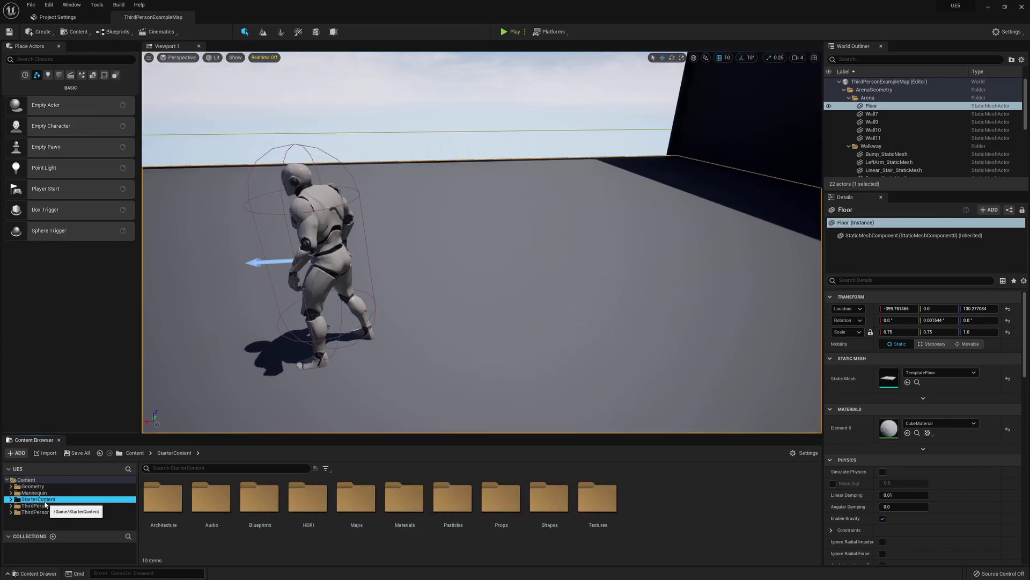
pyautogui.click(64, 506)
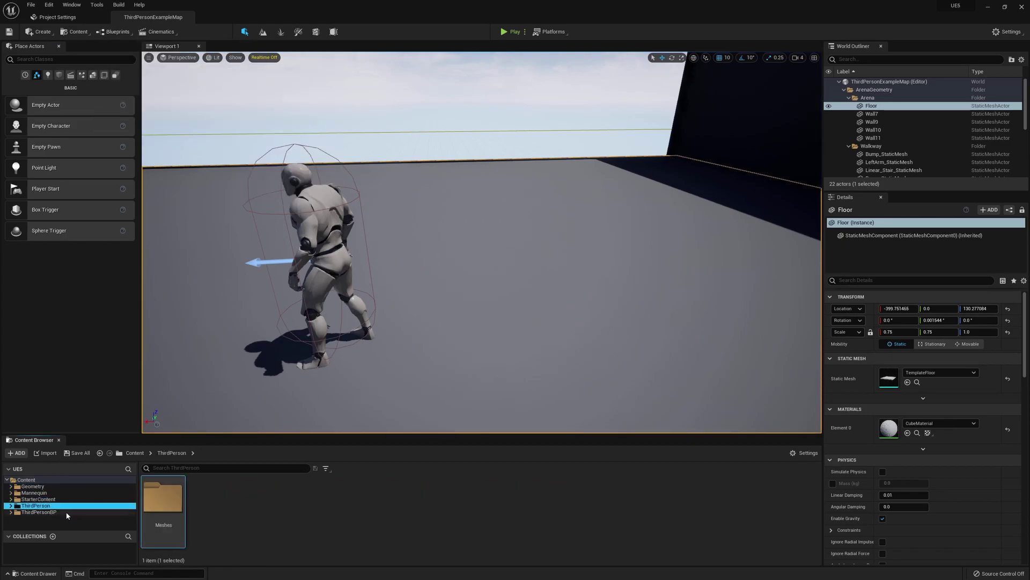
pyautogui.click(39, 512)
pyautogui.click(36, 505)
pyautogui.doubleClick(164, 499)
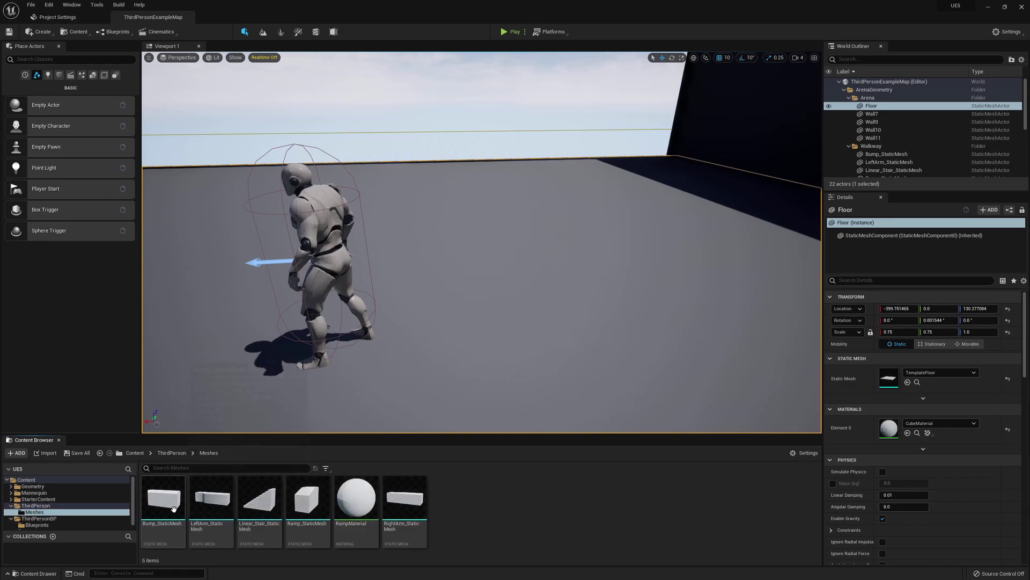
# Step: Inspect Linear_Stair_StaticMesh in its mesh editor, then show the map's ThirdPersonBP Blueprints folder
pyautogui.doubleClick(256, 499)
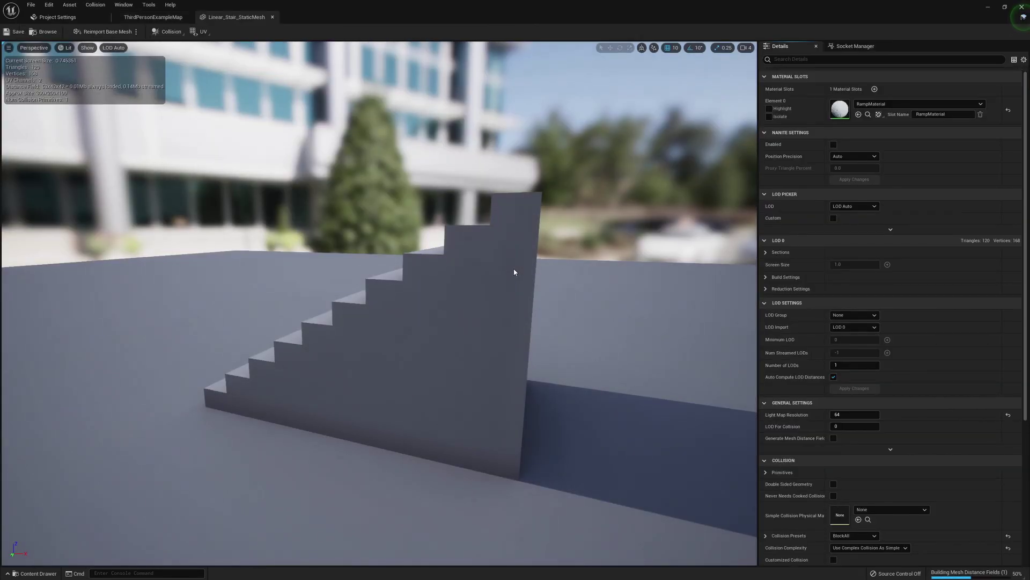
pyautogui.moveTo(514, 272); pyautogui.dragTo(590, 278)
pyautogui.click(128, 16)
pyautogui.click(52, 525)
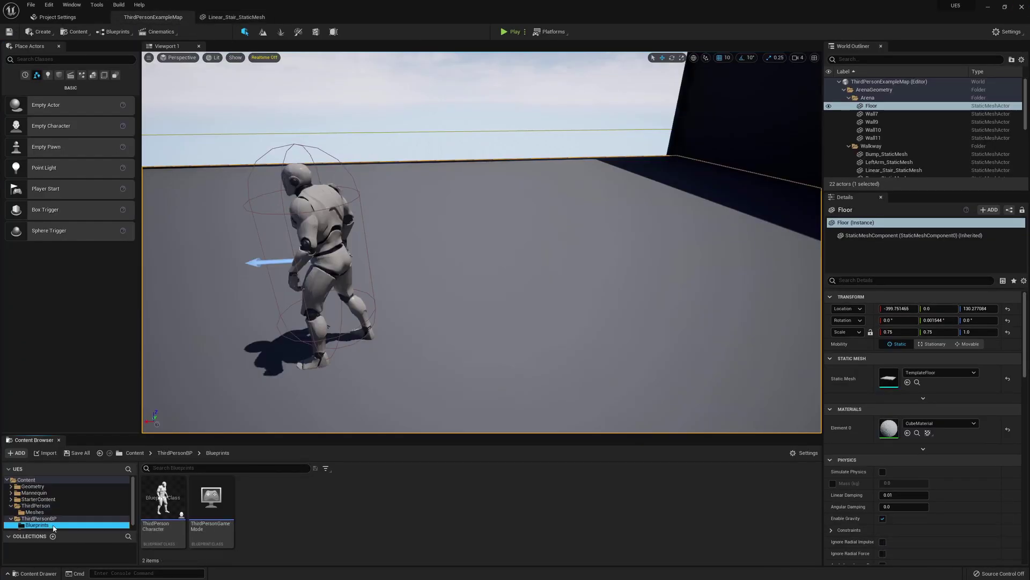
# Step: Open the ThirdPersonCharacter blueprint, check Character Movement, and explore its Event Graph
pyautogui.doubleClick(176, 507)
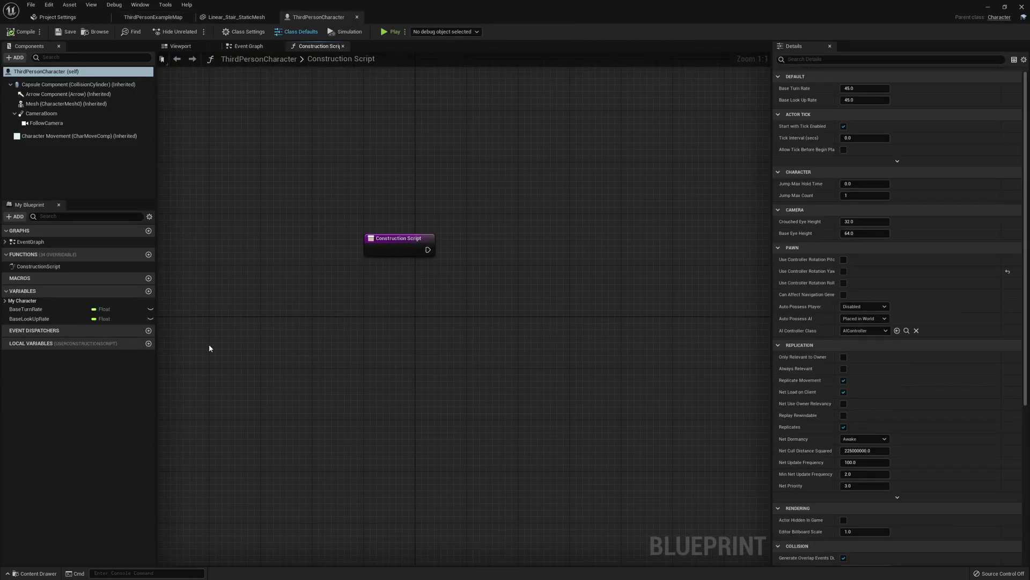
pyautogui.click(59, 136)
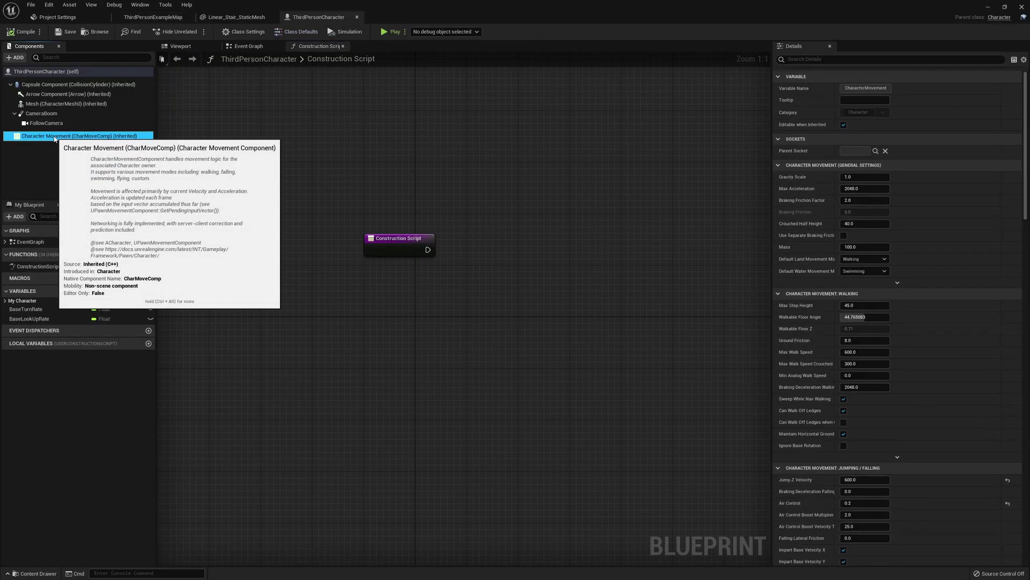
pyautogui.click(244, 46)
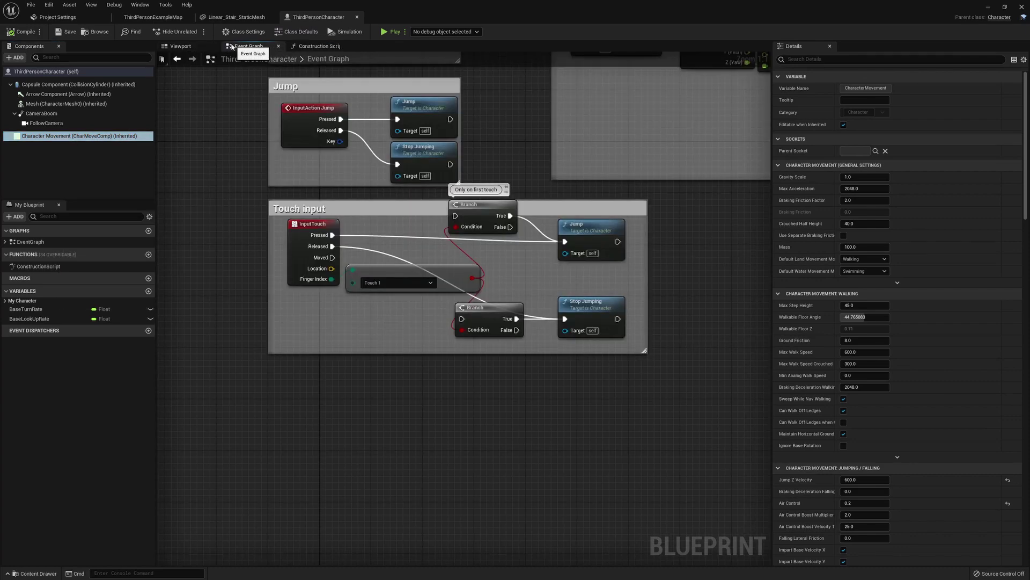
pyautogui.scroll(-2, 449, 256)
pyautogui.moveTo(449, 256); pyautogui.dragTo(371, 398, button='right')
pyautogui.click(387, 361)
pyautogui.moveTo(387, 361); pyautogui.dragTo(396, 376)
pyautogui.moveTo(489, 344); pyautogui.dragTo(532, 569, button='right')
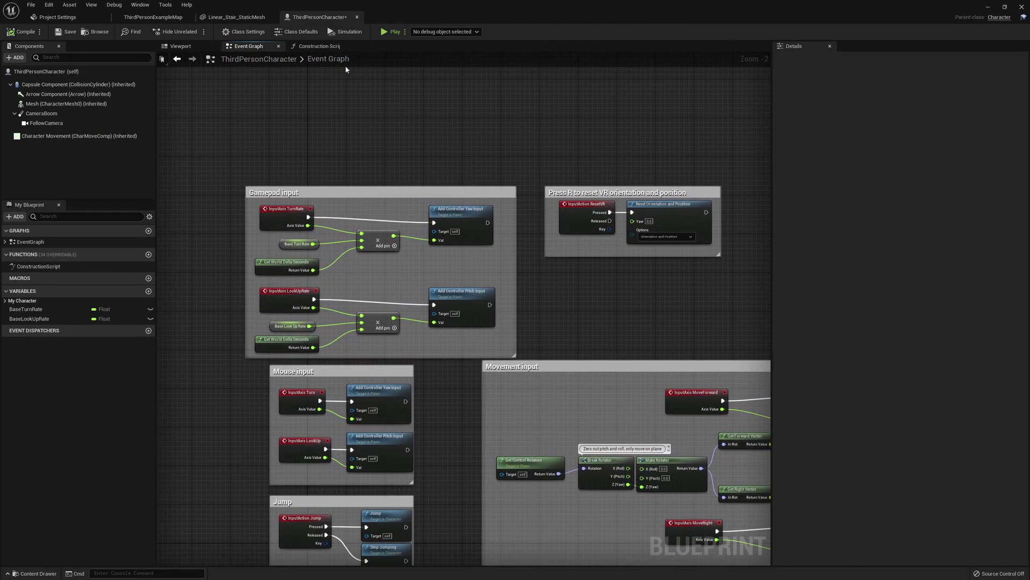
# Step: View the character in the Viewport tab, browse File and Tools menus, then open Project Settings
pyautogui.click(182, 46)
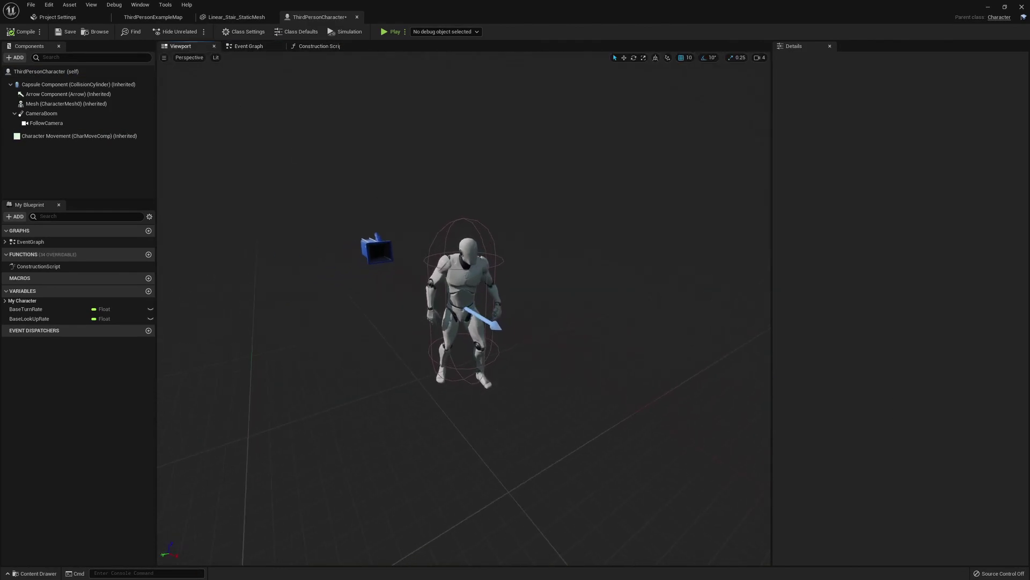
pyautogui.click(31, 5)
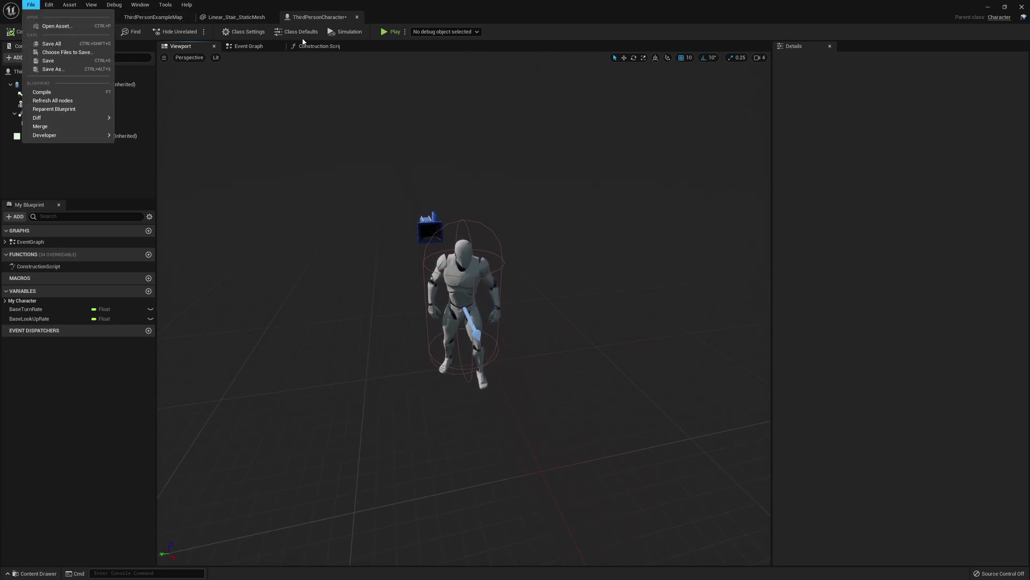
pyautogui.click(487, 19)
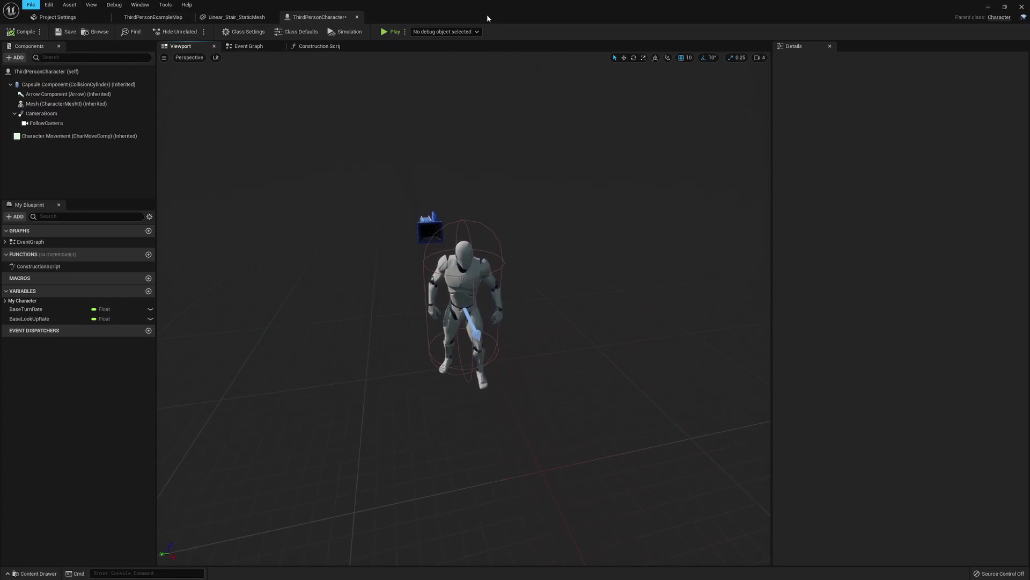
pyautogui.click(34, 6)
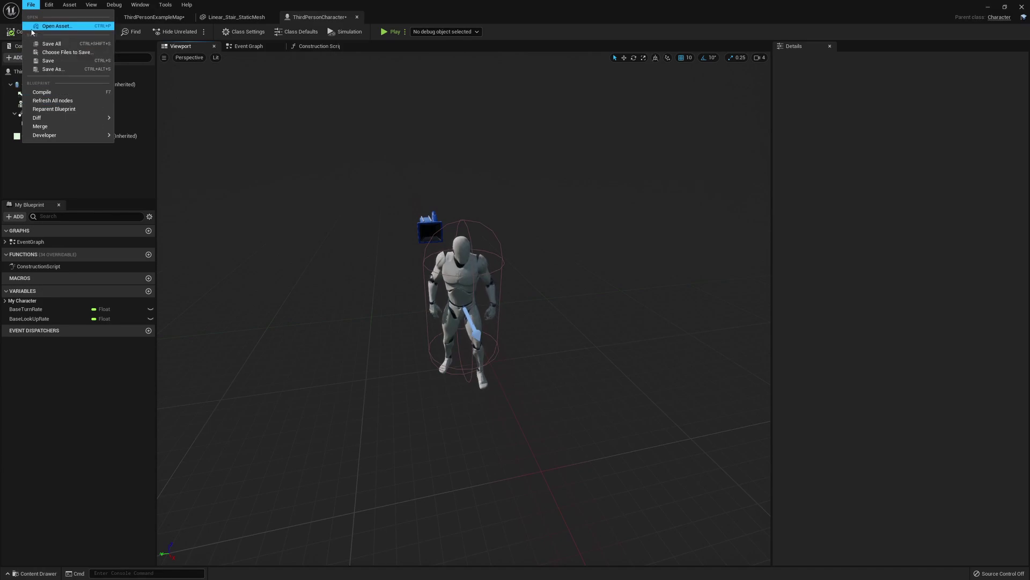
pyautogui.click(165, 5)
pyautogui.click(355, 4)
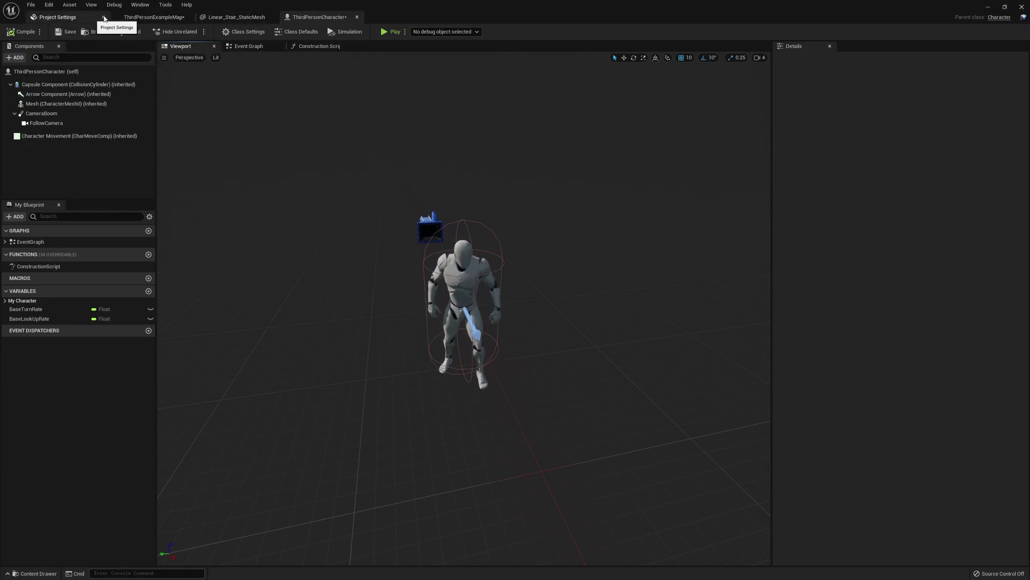
pyautogui.click(154, 17)
pyautogui.click(59, 18)
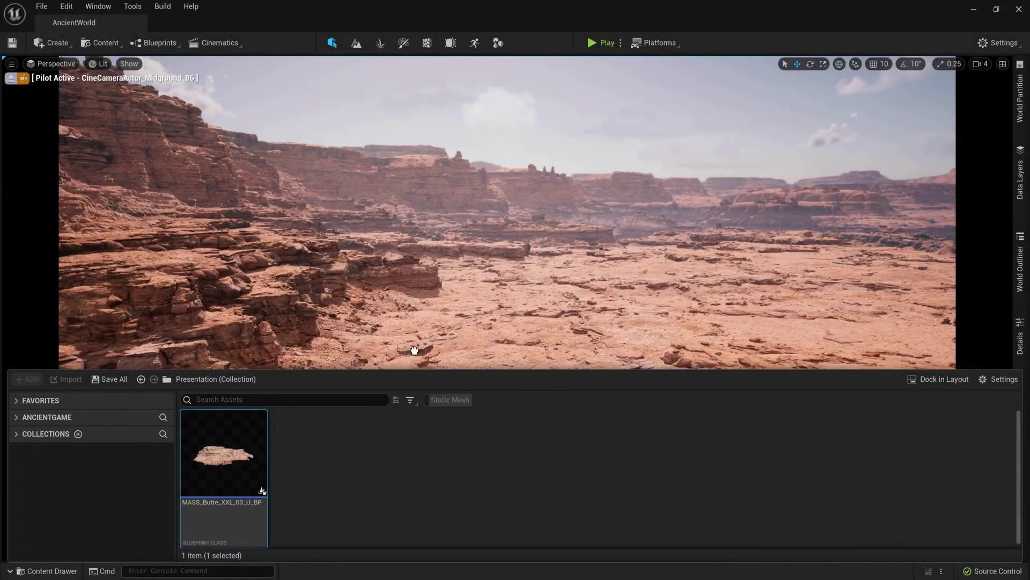
# Step: Close the Content Drawer and rotate the sun with Ctrl+L to shift the canyon lighting
pyautogui.click(501, 356)
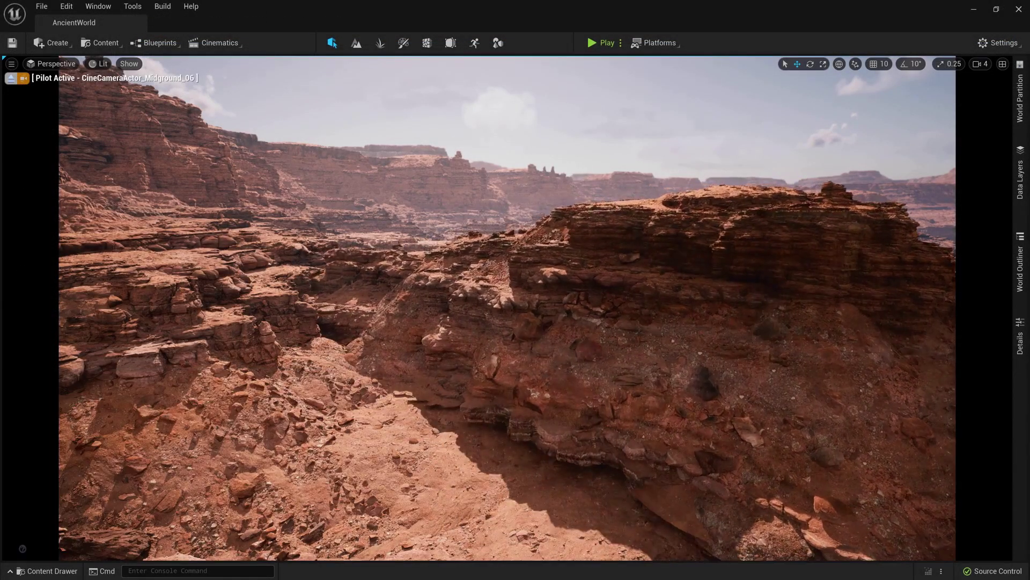
pyautogui.hotkey('ctrl', 'l')
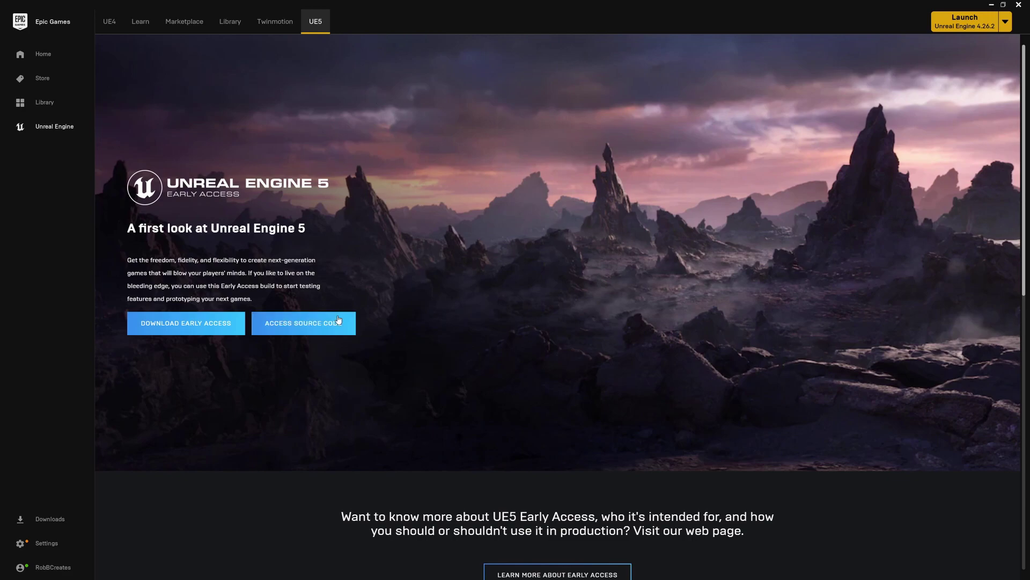
# Step: Add an installable 4.24.3 slot under Engine Versions in the Library, then bring up the 5.0.0 Early Access options menu
pyautogui.click(230, 21)
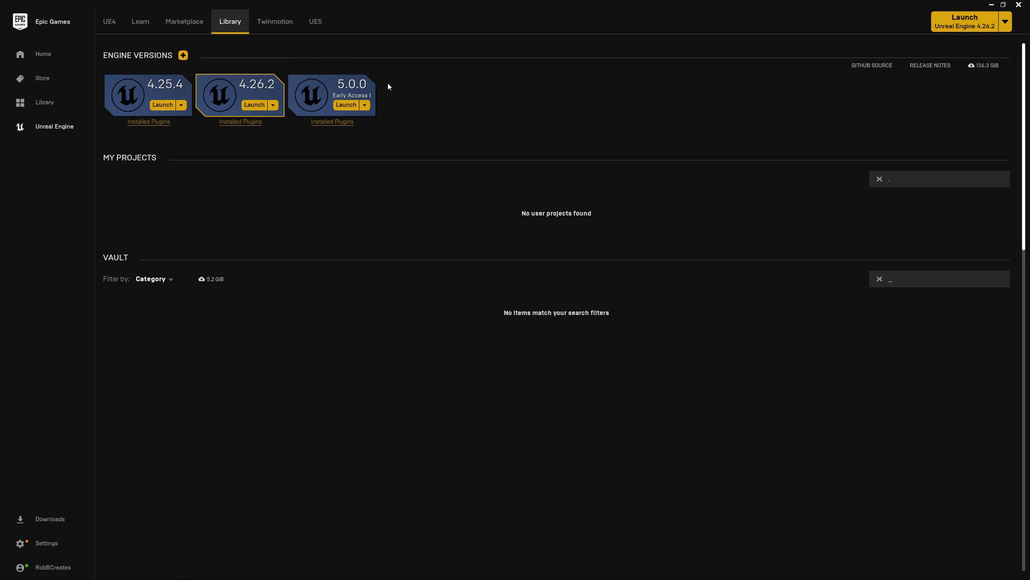
pyautogui.click(183, 55)
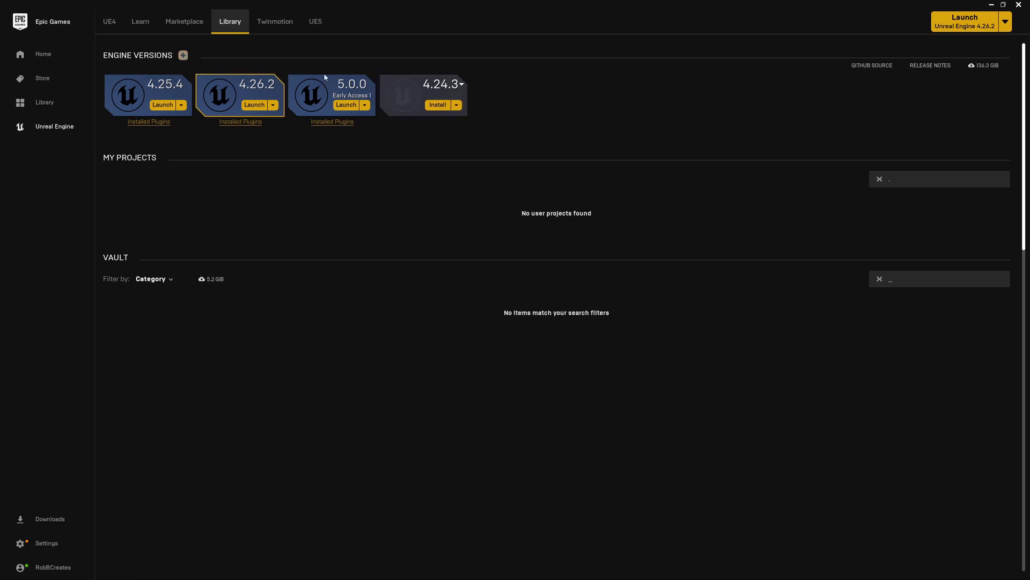
pyautogui.click(463, 85)
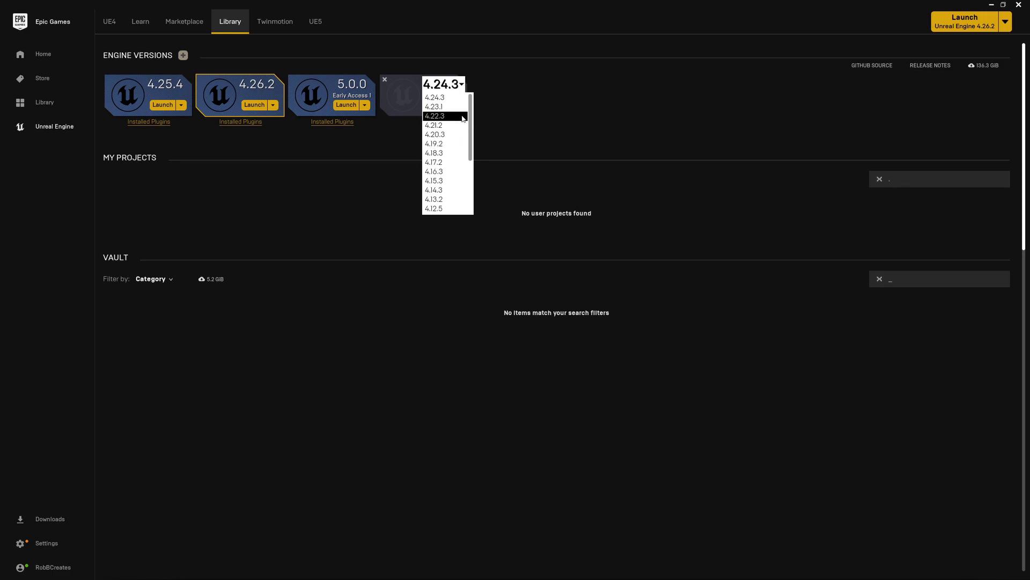
pyautogui.click(508, 100)
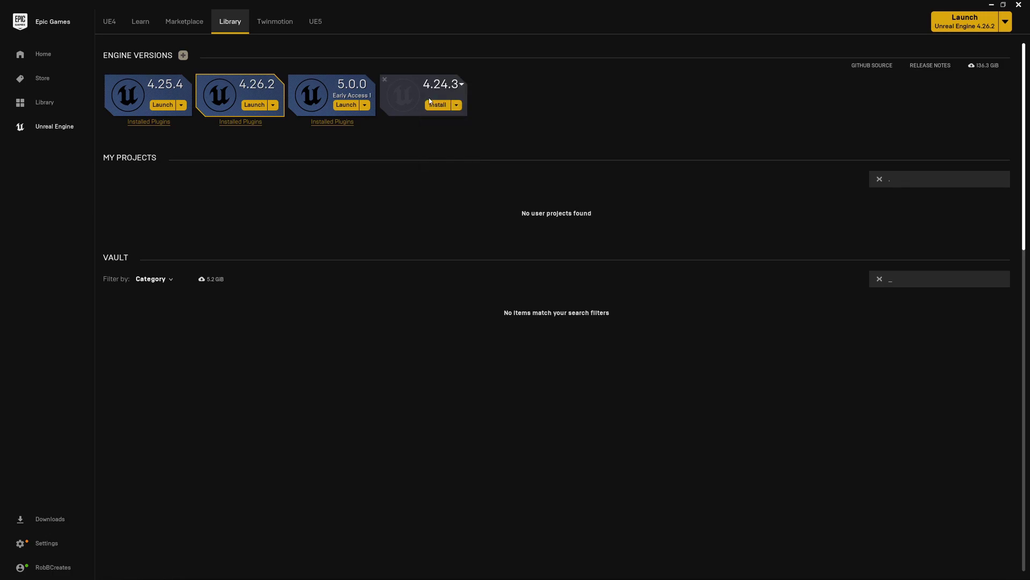
pyautogui.click(365, 105)
pyautogui.click(365, 105)
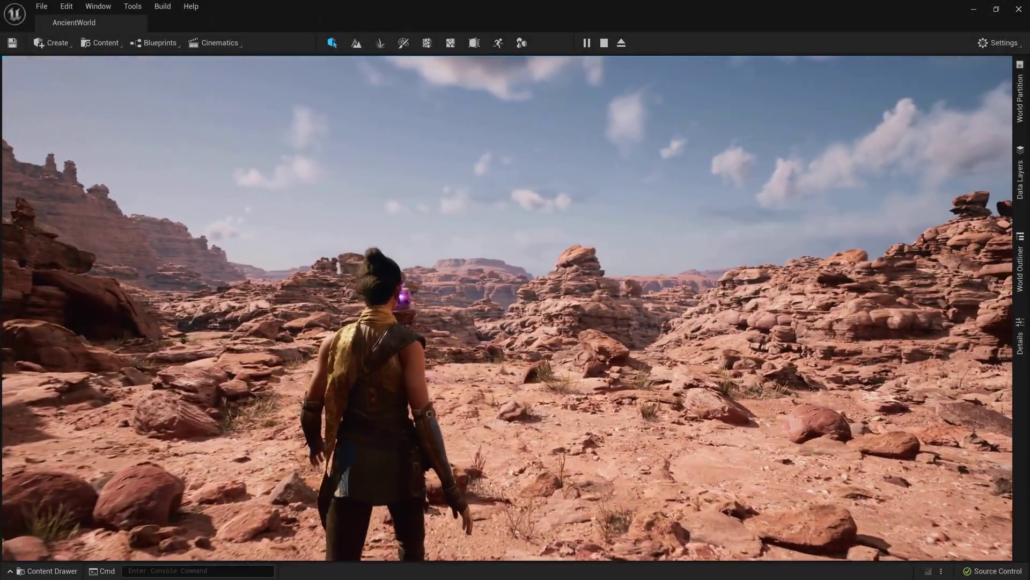
# Step: Walk the character forward through the desert canyon and cast a purple energy blast at the creature ahead
pyautogui.press('w')
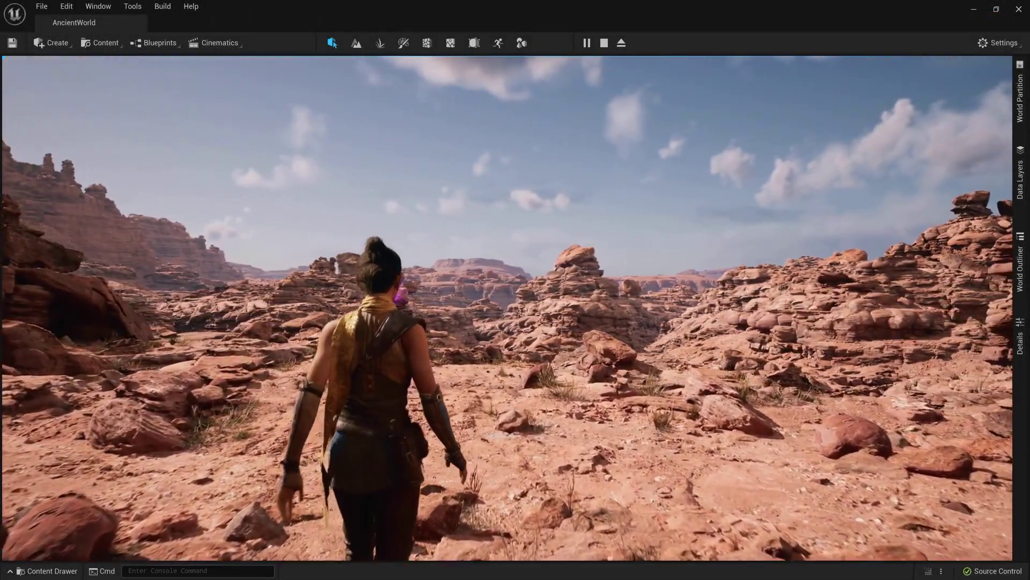
pyautogui.press('w')
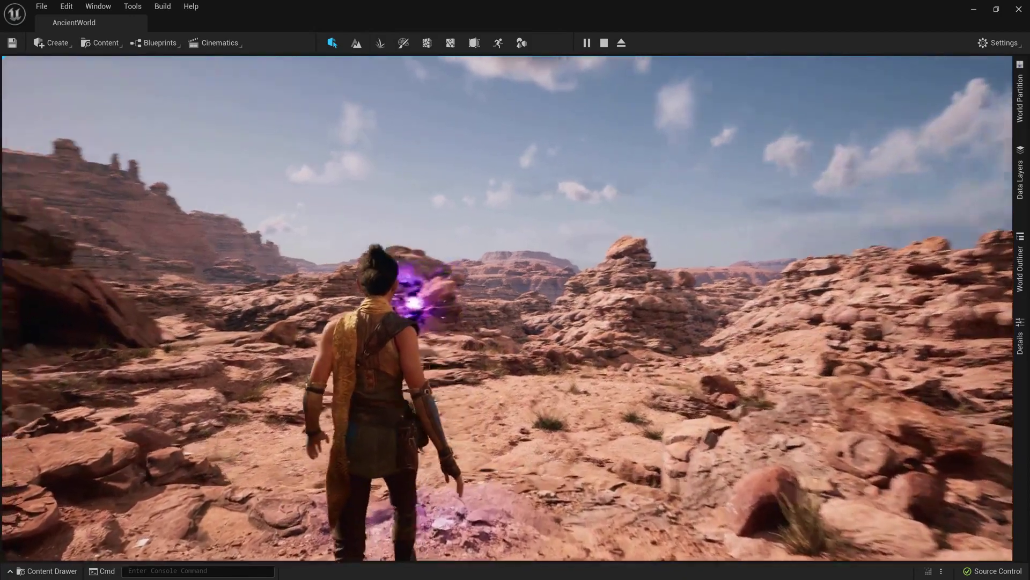
pyautogui.press('e')
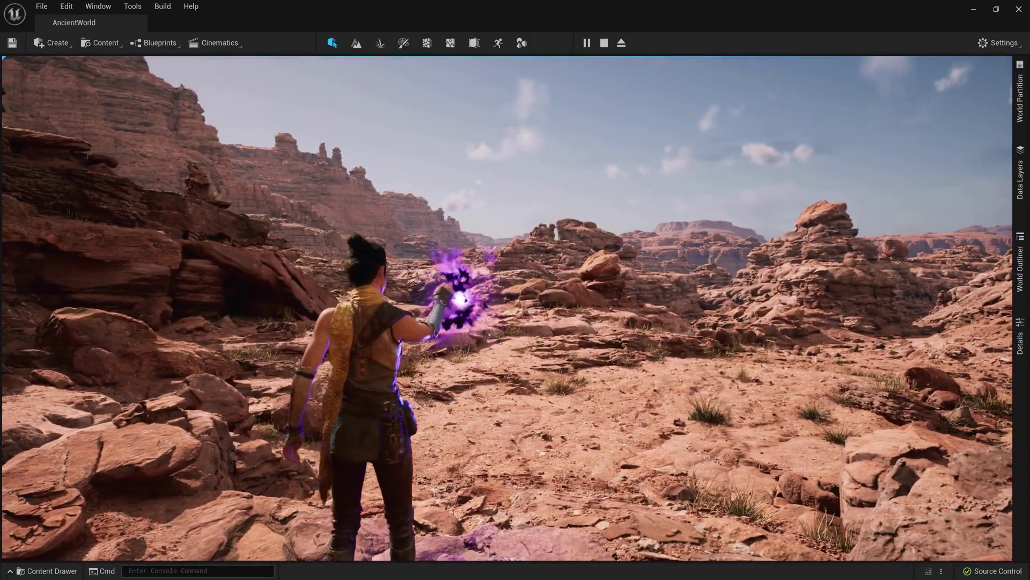